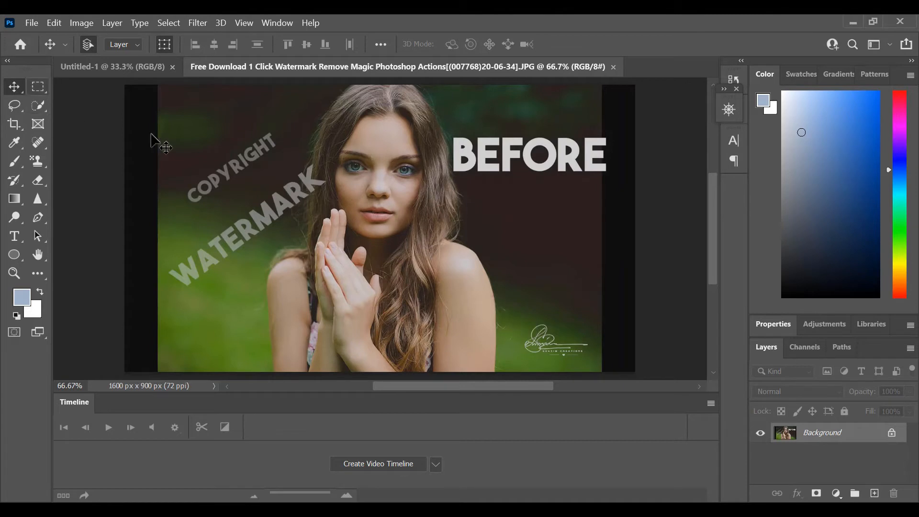
- Switch to the Rectangular Marquee tool
right_click(39, 90)
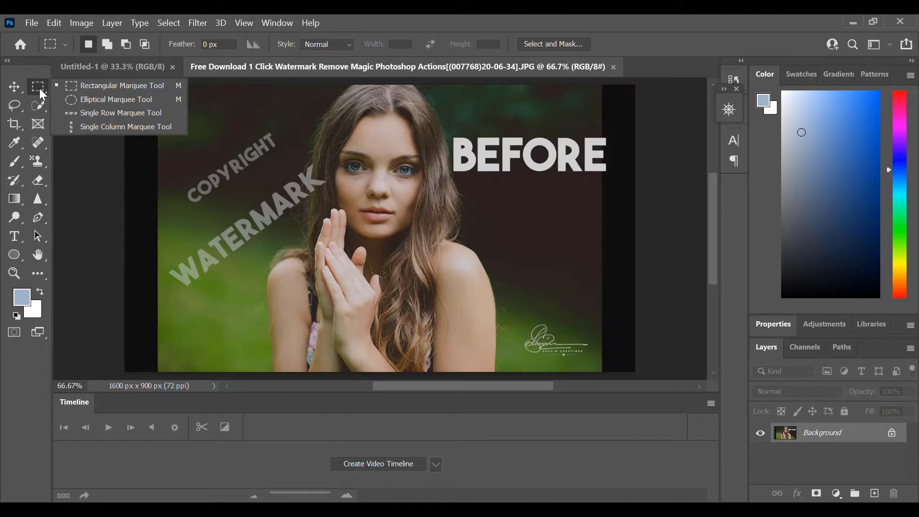
click(89, 81)
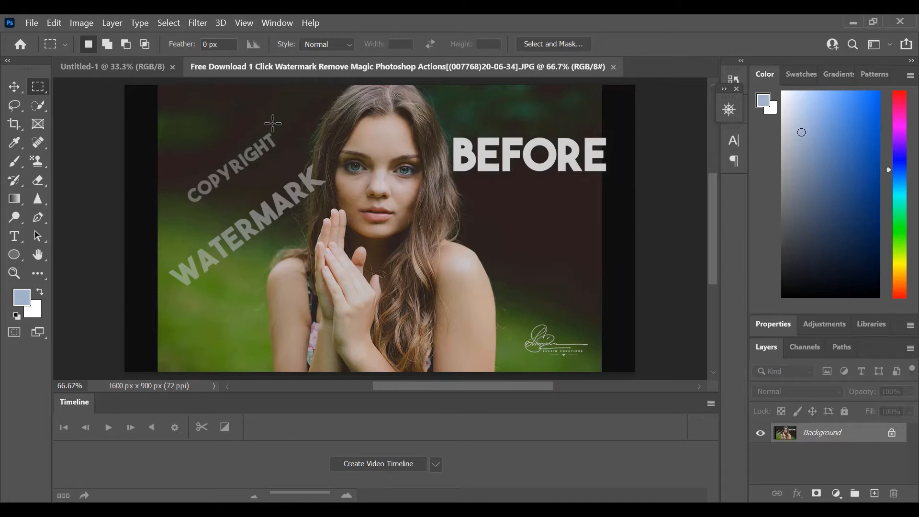
drag(277, 120, 176, 214)
drag(264, 107, 271, 170)
mouse_move(292, 103)
mouse_down()
mouse_move(270, 153)
mouse_move(192, 160)
mouse_move(264, 114)
mouse_move(280, 161)
mouse_move(264, 165)
mouse_up()
mouse_move(273, 85)
mouse_down()
mouse_move(287, 143)
mouse_move(274, 158)
mouse_up()
drag(280, 87, 167, 205)
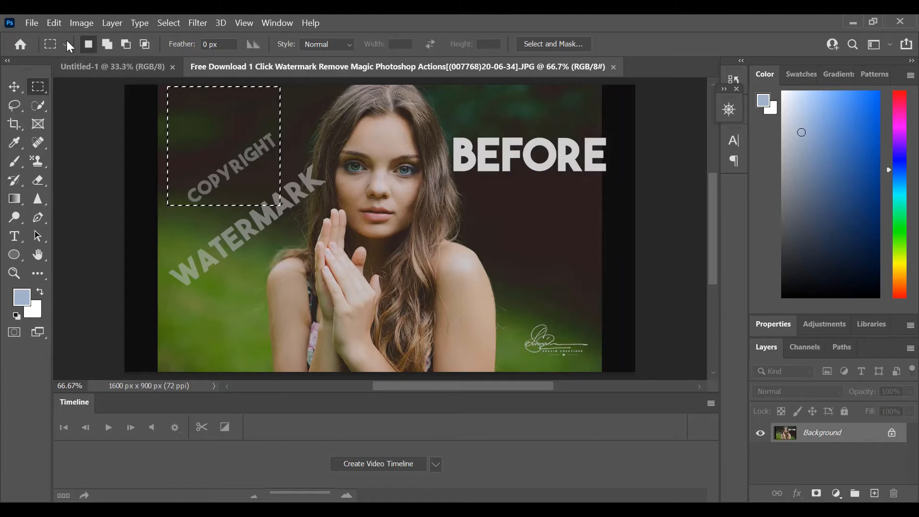
click(187, 223)
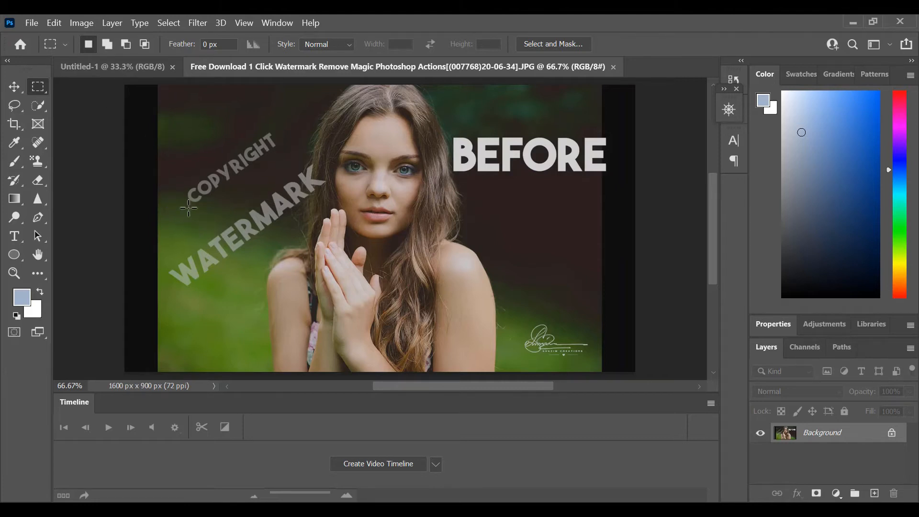
mouse_move(199, 226)
mouse_down()
mouse_move(261, 144)
mouse_move(192, 213)
mouse_move(199, 224)
mouse_up()
- Select the BEFORE text with a rectangle about 493 by 128 px and fill it using Content-Aware
drag(456, 143, 608, 175)
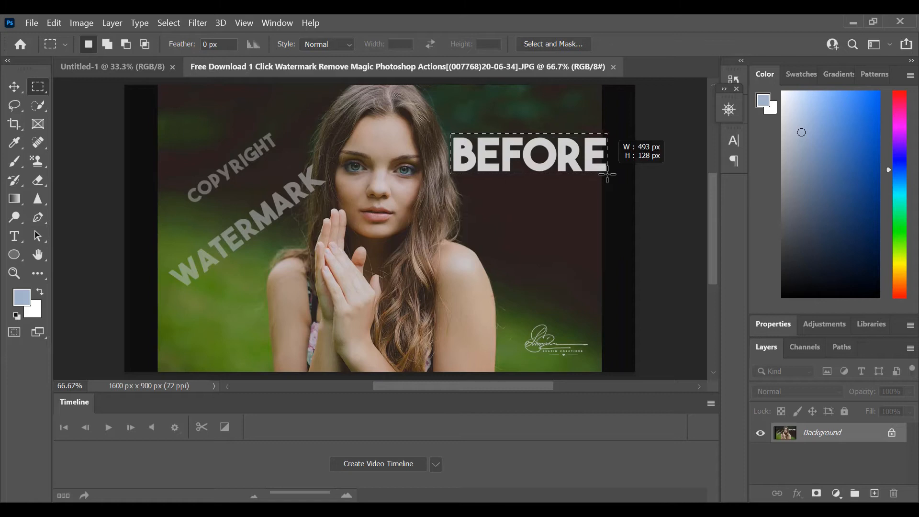
drag(608, 175, 607, 174)
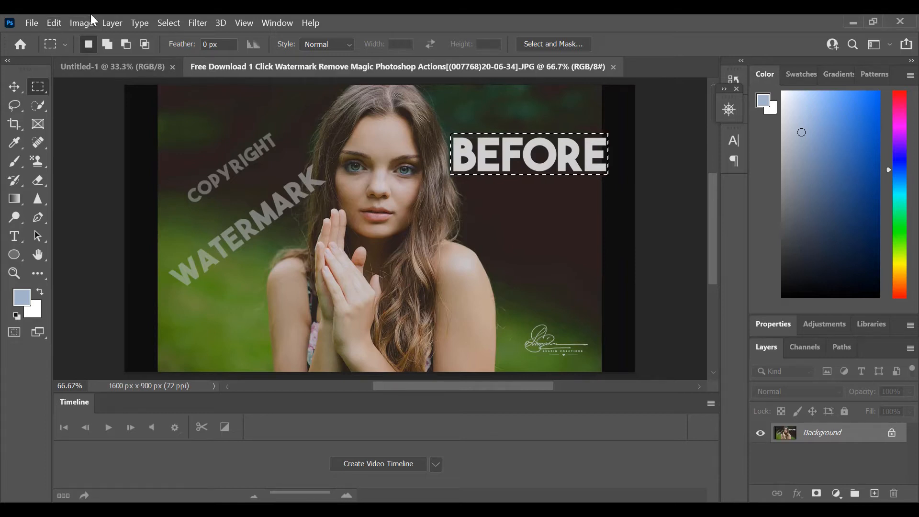
click(57, 23)
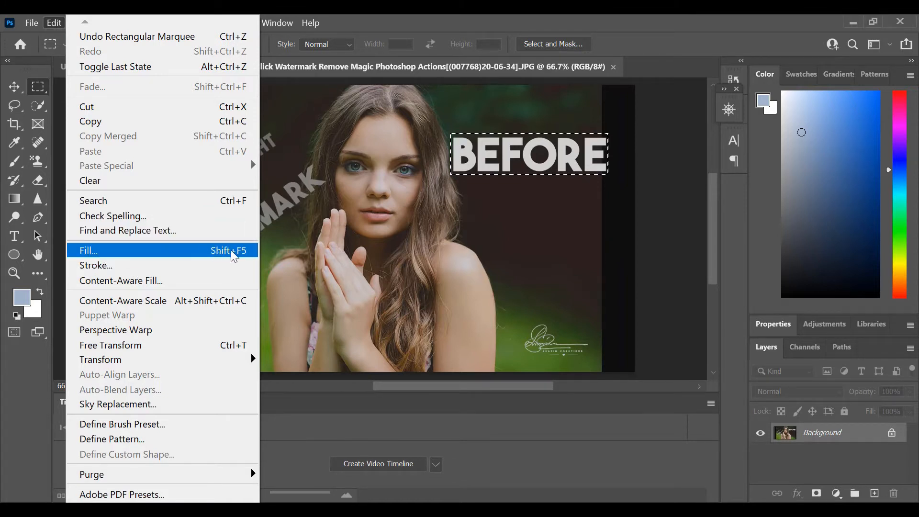
click(181, 247)
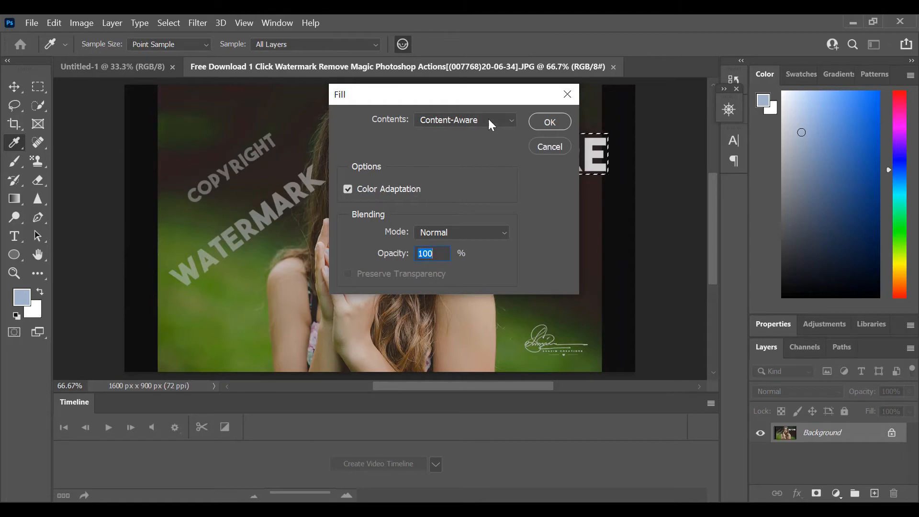
click(502, 120)
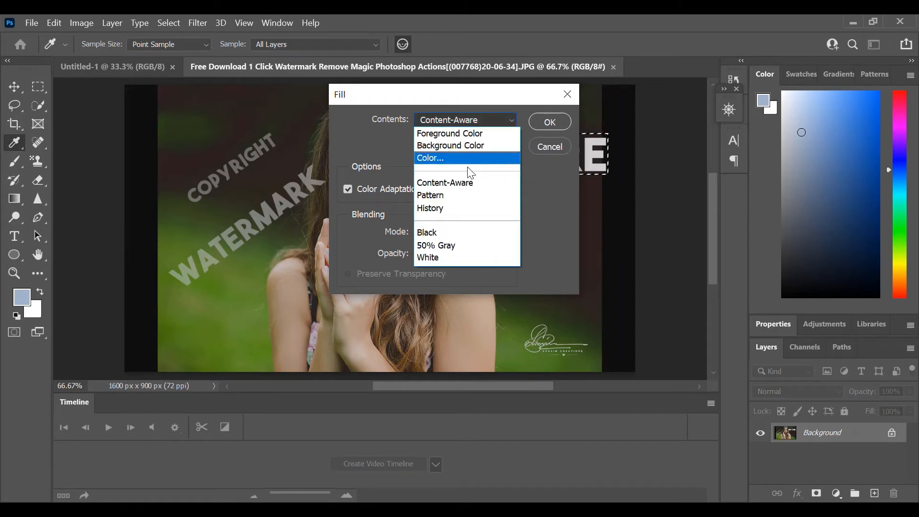
click(450, 180)
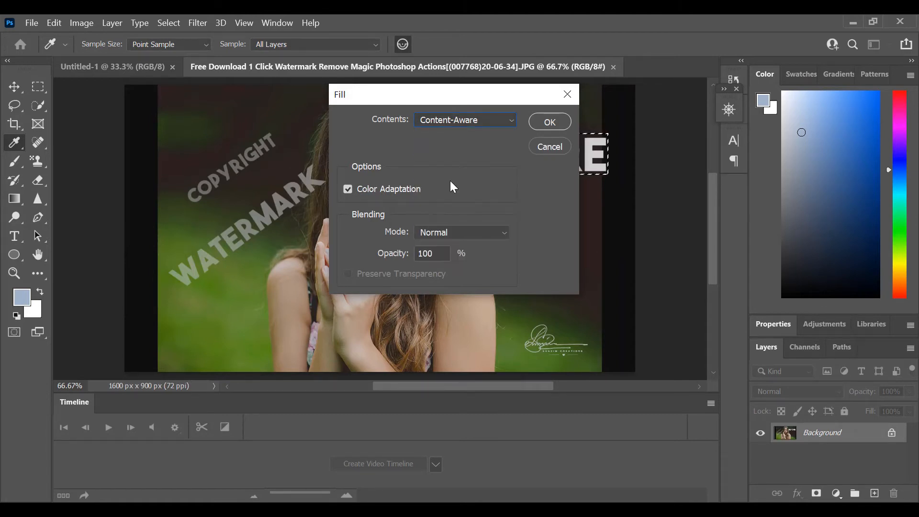
click(543, 122)
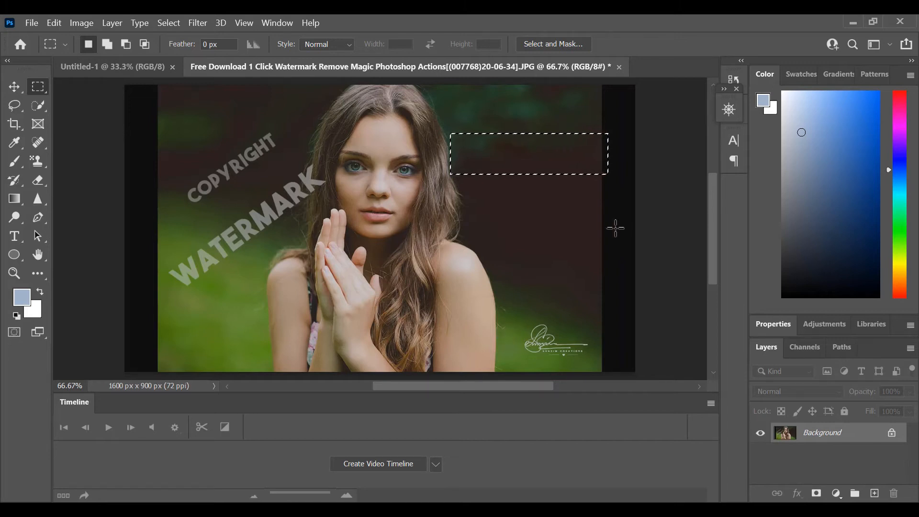
- Select the signature logo in the photo's lower corner with a rectangle and apply a Content-Aware fill
drag(515, 317, 599, 365)
click(54, 23)
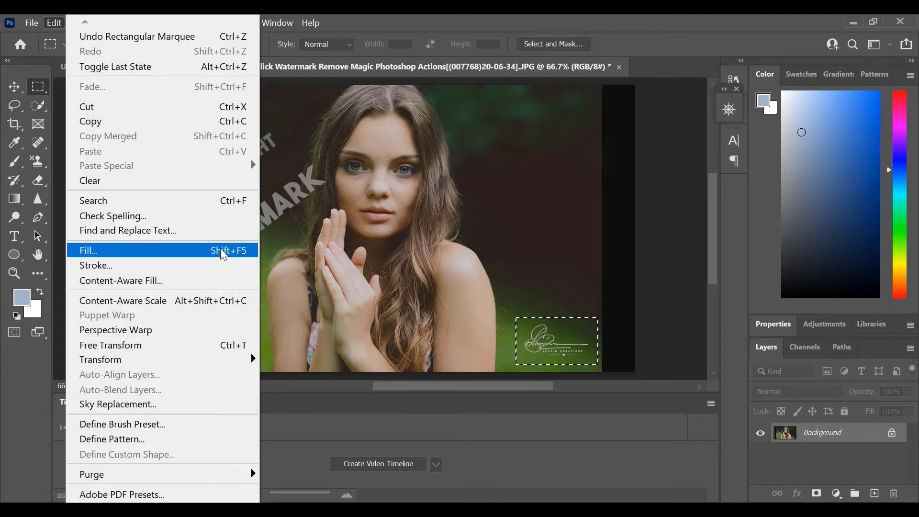
click(253, 251)
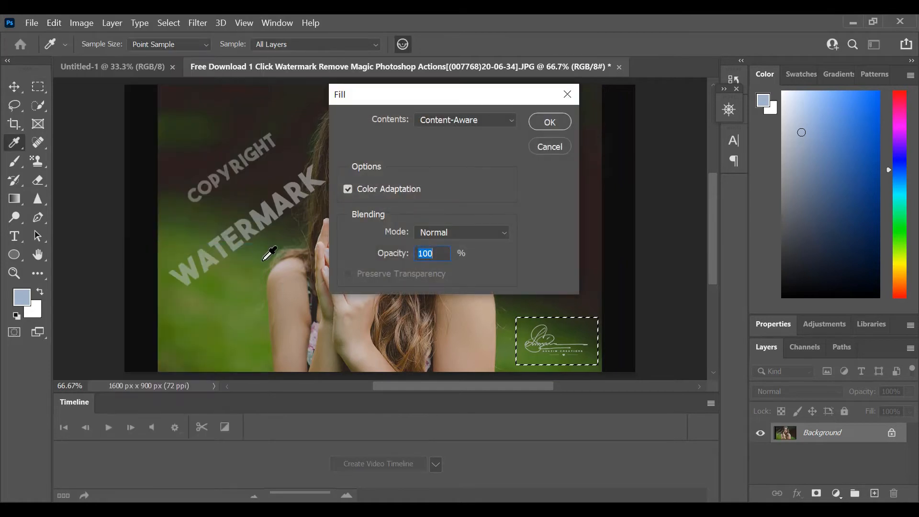
click(539, 120)
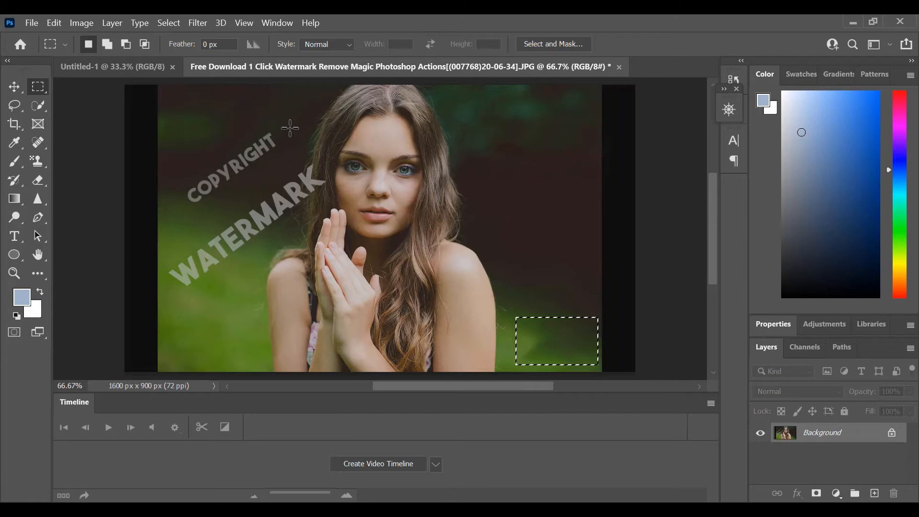
drag(178, 106, 298, 136)
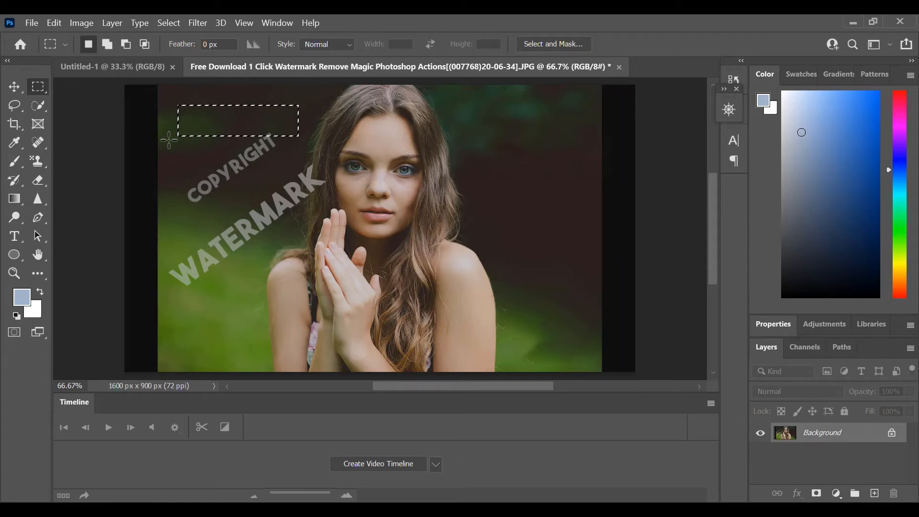
drag(208, 125, 201, 189)
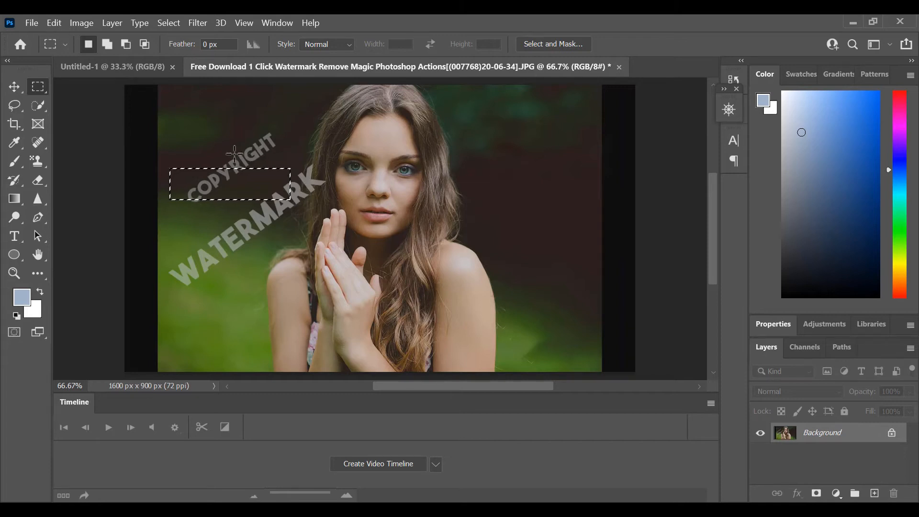
drag(200, 189, 196, 180)
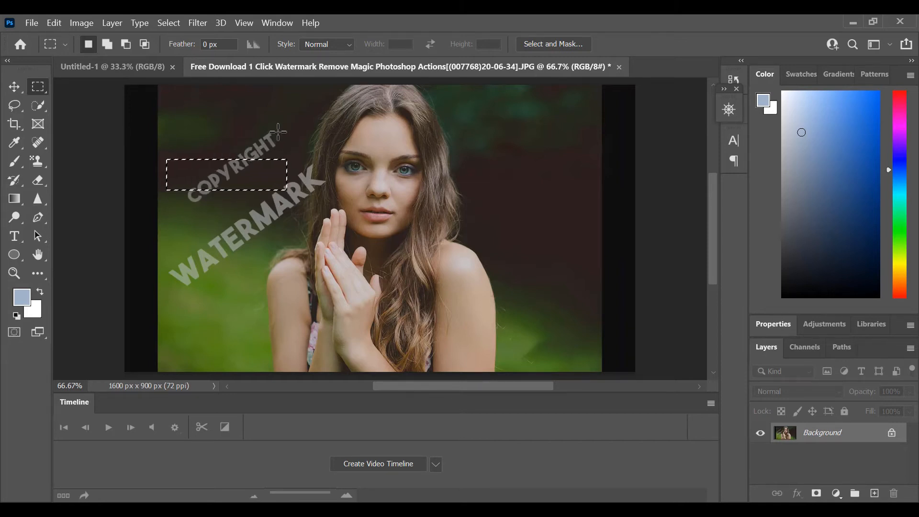
drag(190, 234, 201, 163)
click(183, 182)
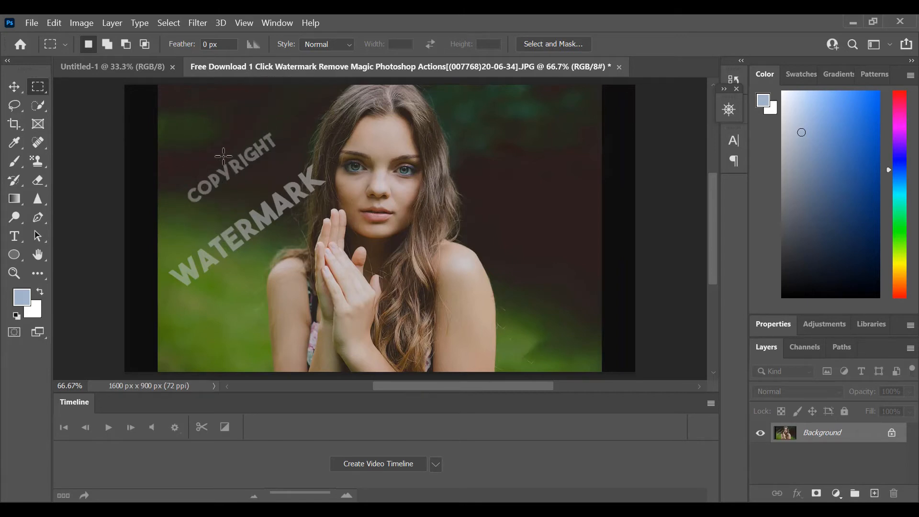
- Select the diagonal COPYRIGHT text with a rectangle and remove it with a Content-Aware fill
drag(156, 128, 278, 201)
click(53, 22)
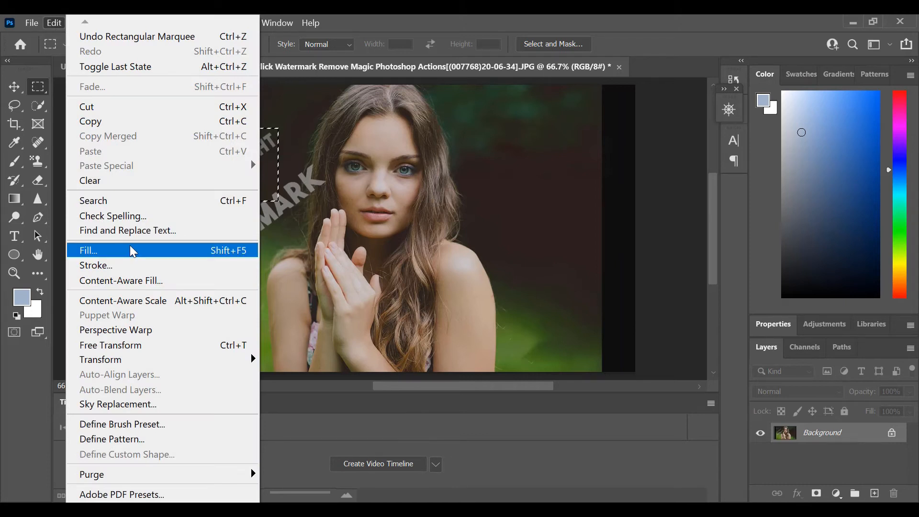
click(131, 249)
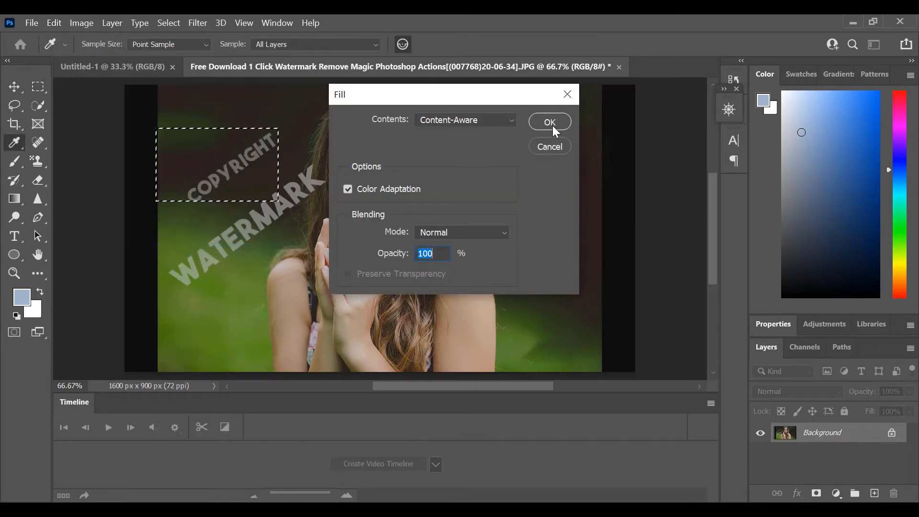
click(553, 125)
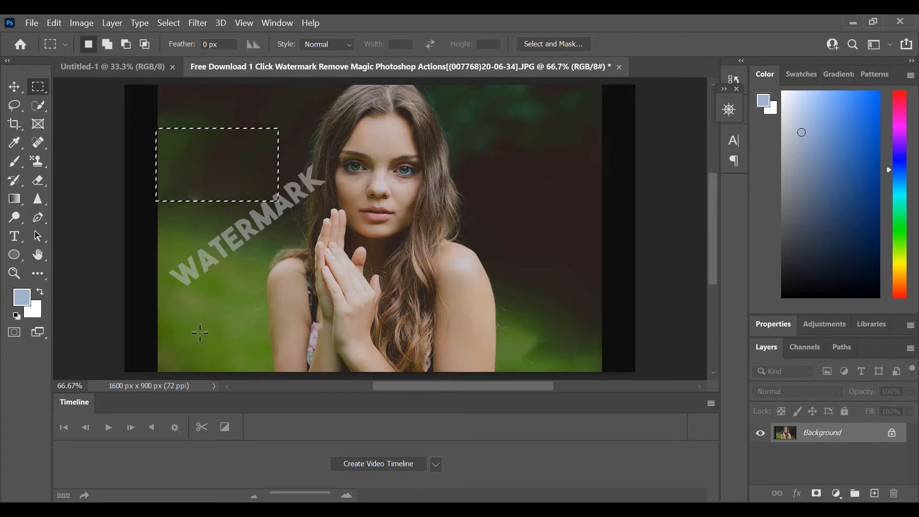
- Select the first part of the diagonal WATERMARK text, up to the woman's shoulder, and apply a Content-Aware fill
drag(166, 323, 267, 170)
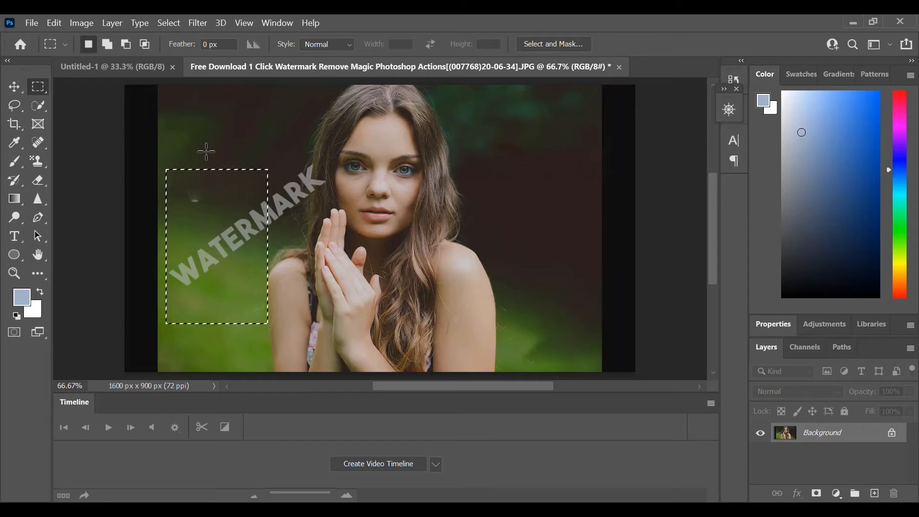
click(61, 25)
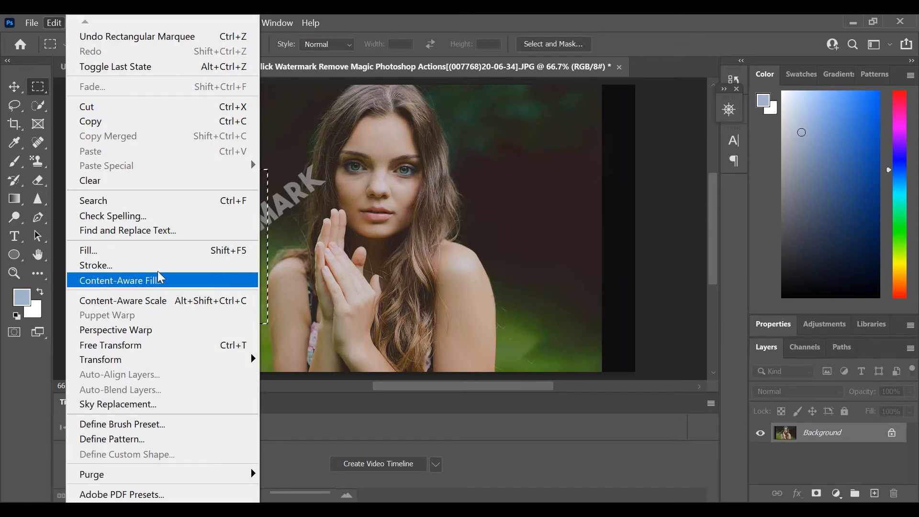
click(177, 251)
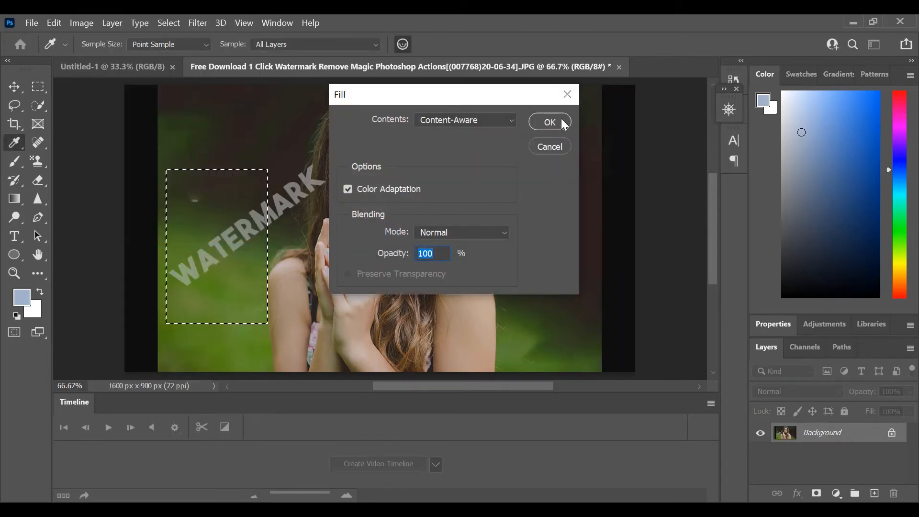
click(560, 119)
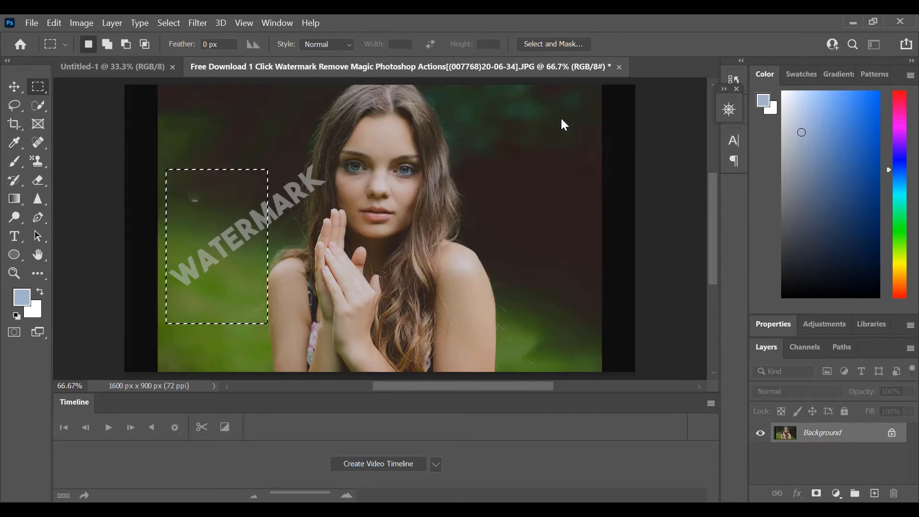
- Try to remove the remaining MARK letters beside the face with a rectangular selection and a Content-Aware fill
click(259, 159)
drag(259, 144, 339, 224)
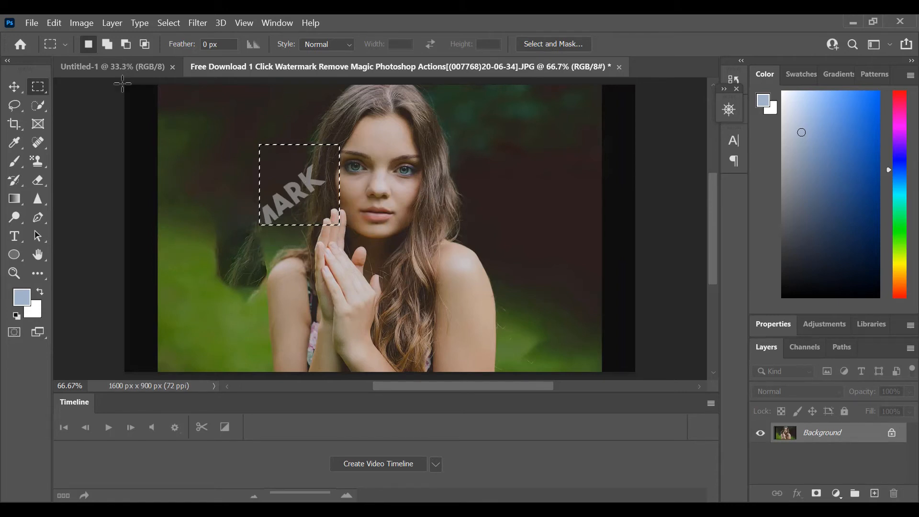
click(55, 23)
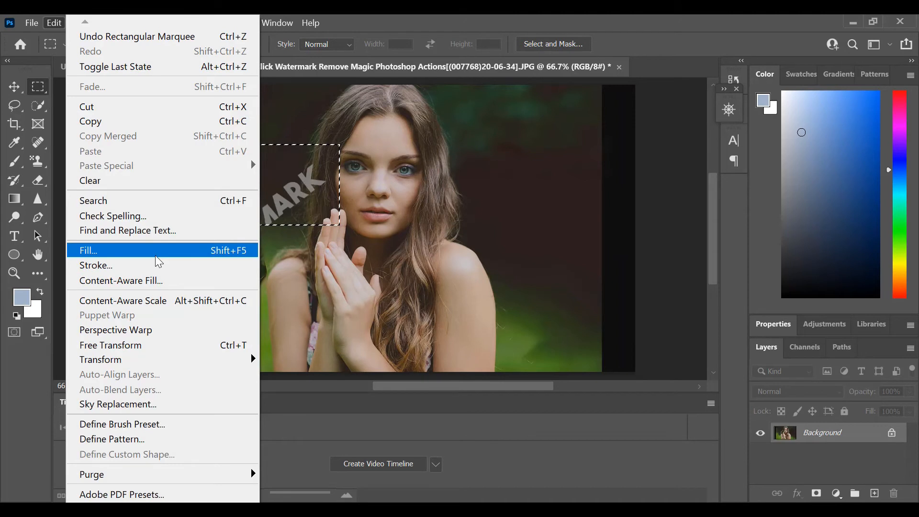
click(155, 254)
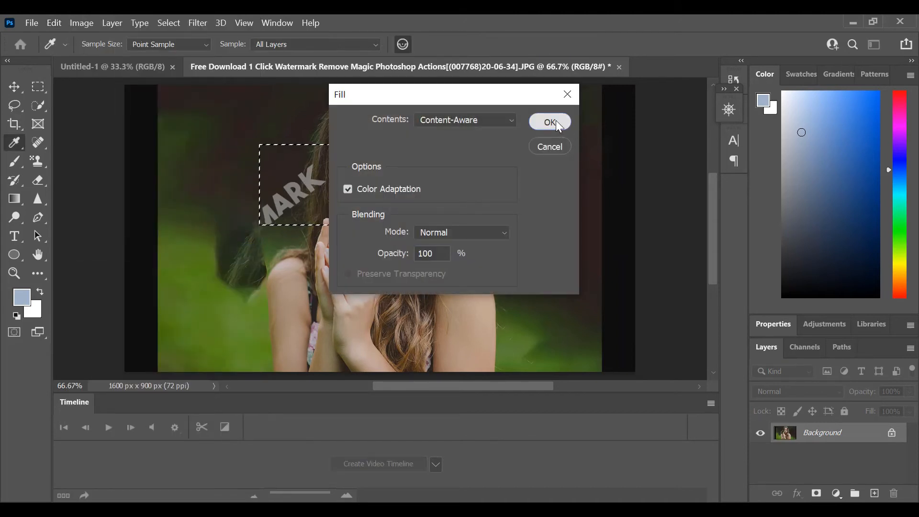
click(550, 122)
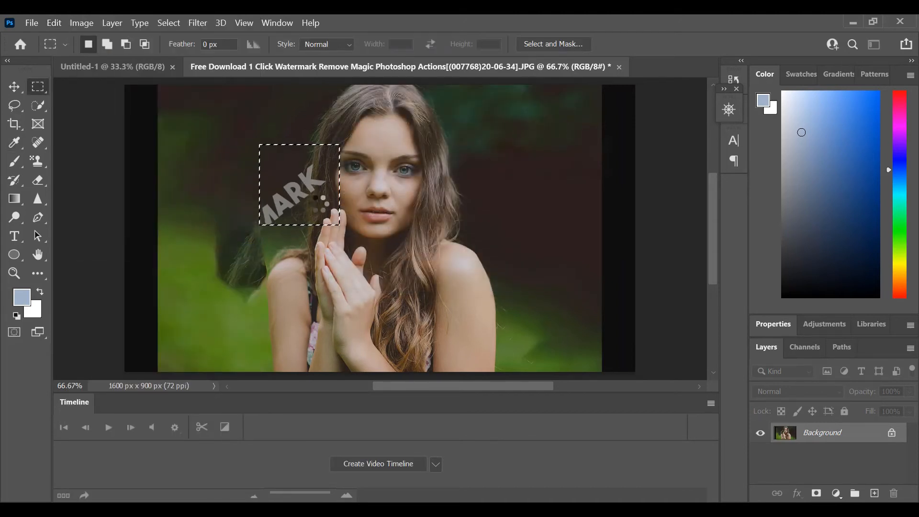
- Try to repair the smudged background beside the hair and shoulder with a larger rectangular selection and a Content-Aware fill
click(213, 143)
drag(229, 218, 337, 302)
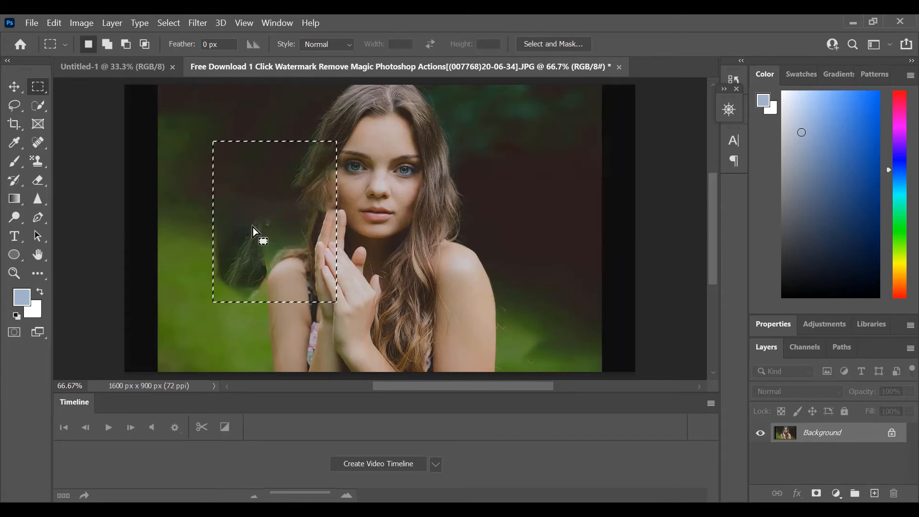
click(63, 22)
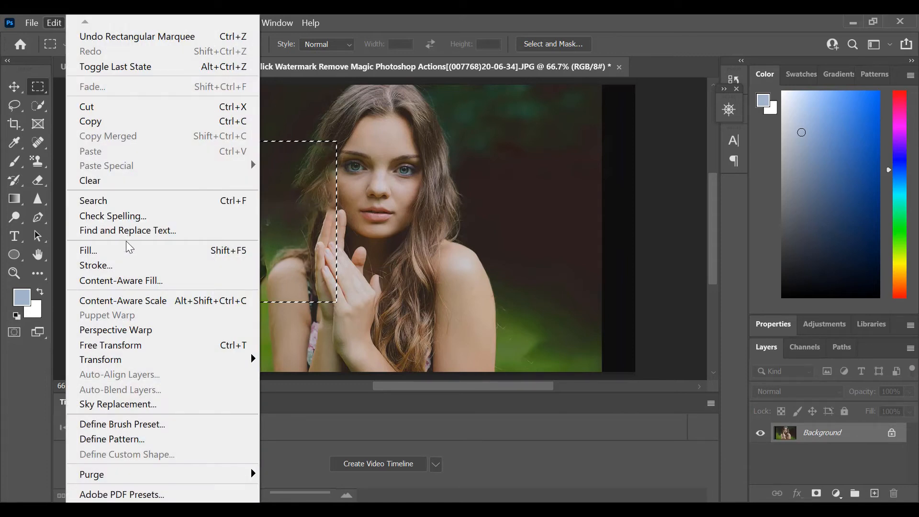
click(127, 251)
click(550, 122)
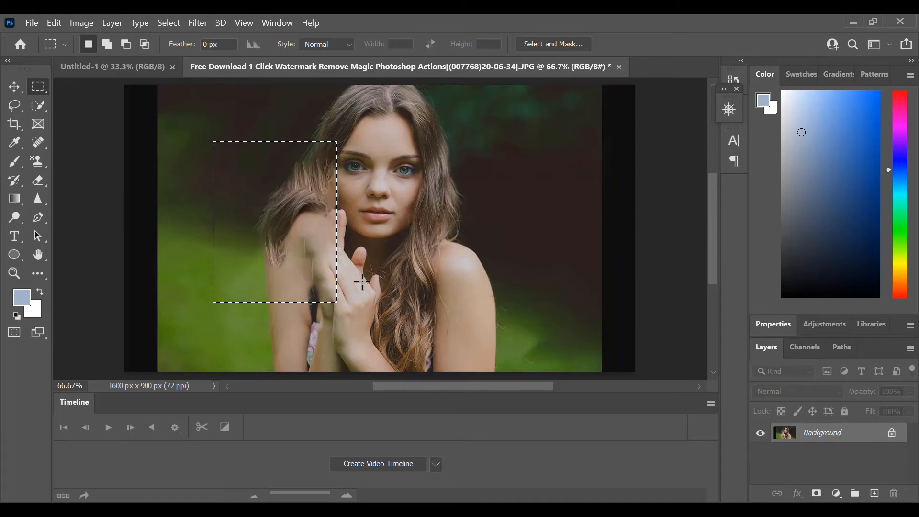
- Delete the last three history states, back to the rectangular selection around the MARK letters
click(732, 83)
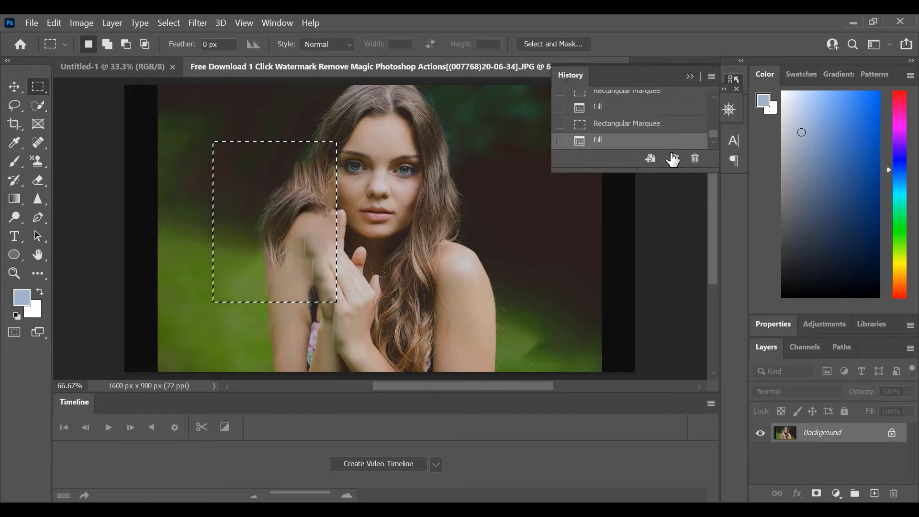
click(695, 158)
key(Return)
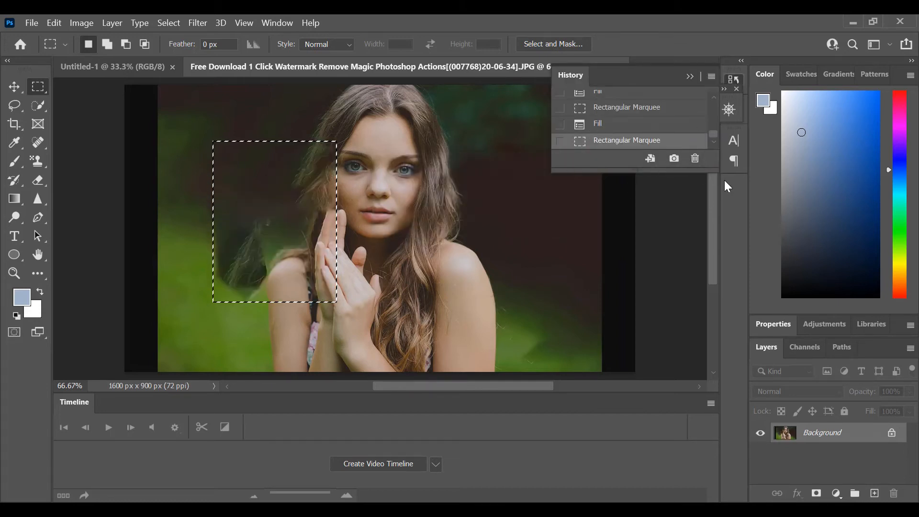
click(695, 158)
key(Return)
click(694, 159)
click(443, 224)
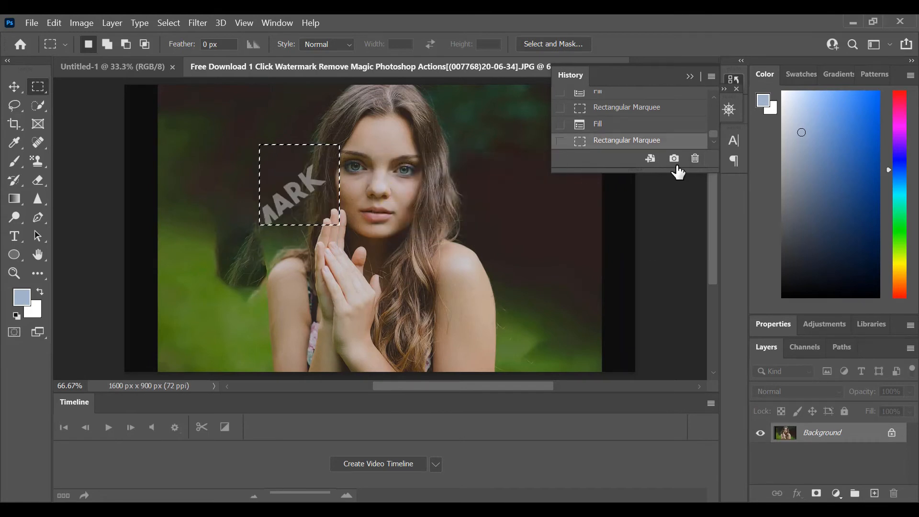
- Delete three more history states, back to the Content-Aware fill made above the diagonal WATERMARK text
click(695, 159)
click(452, 221)
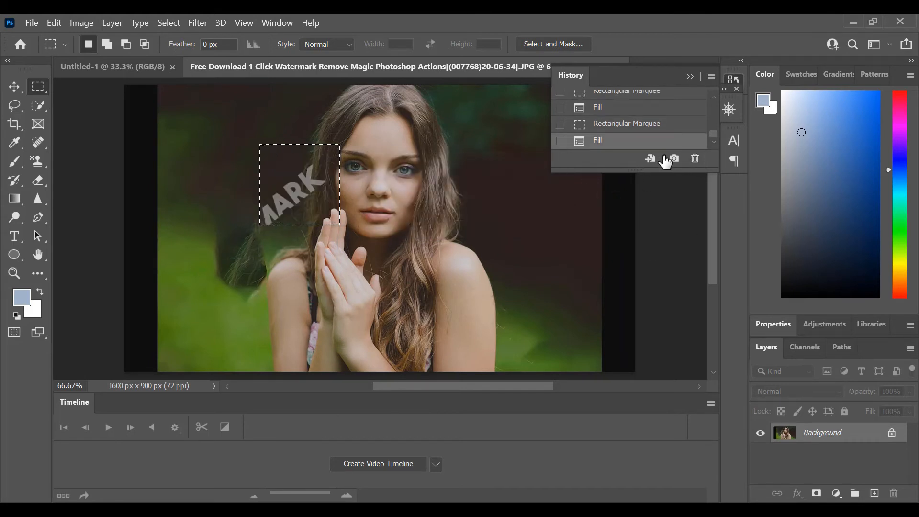
click(695, 158)
click(445, 223)
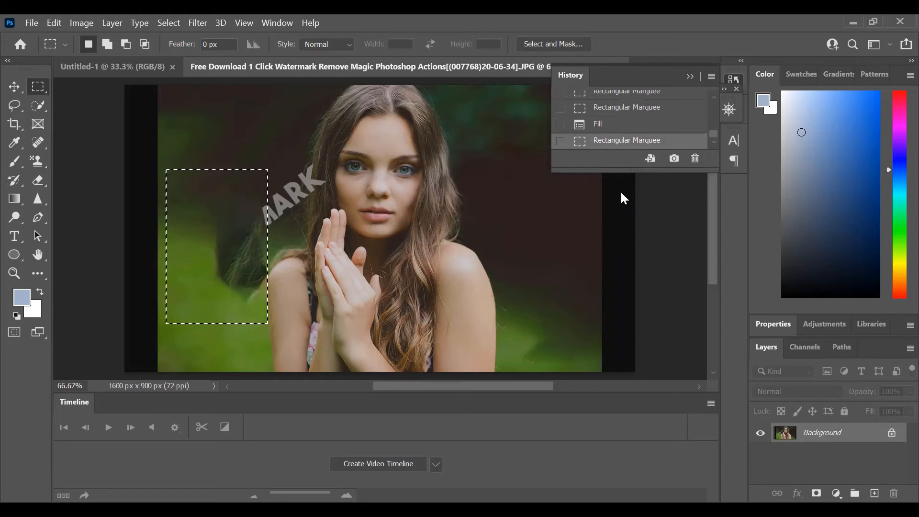
click(695, 163)
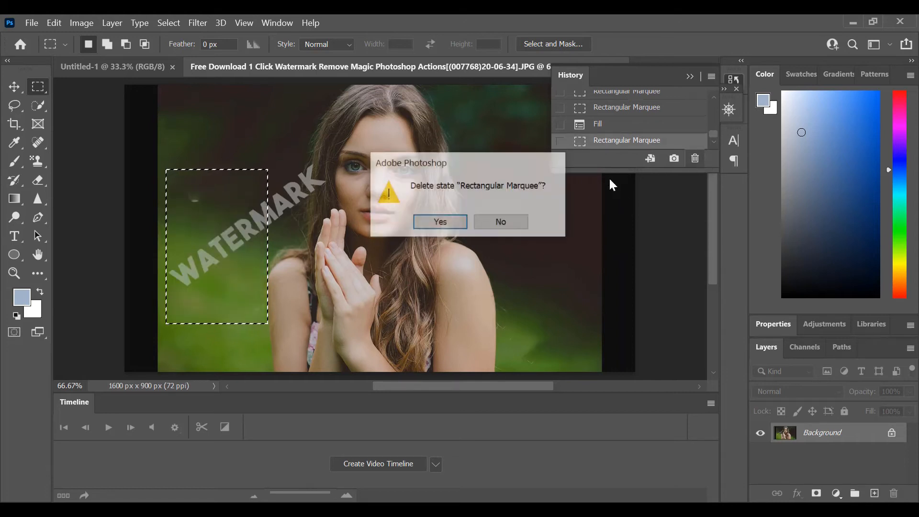
click(470, 223)
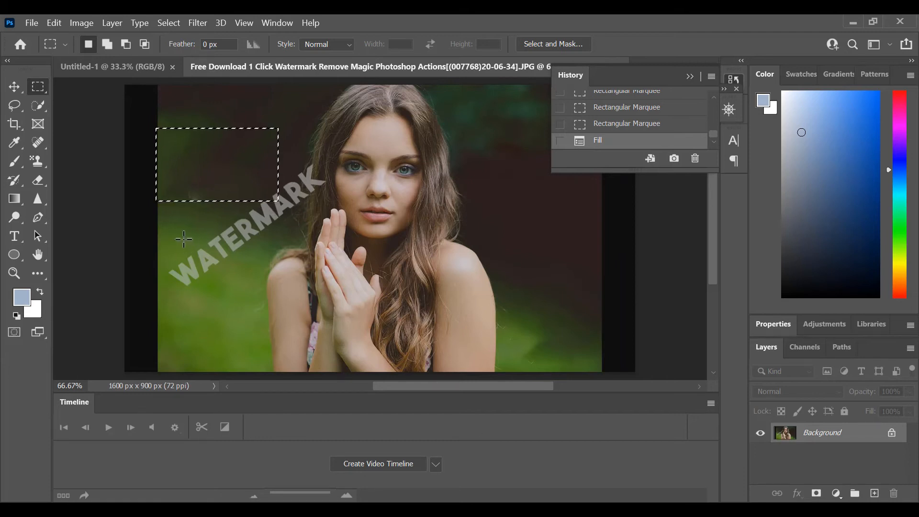
- Select the first letters of the diagonal WATERMARK text with a rectangular marquee and apply a Content-Aware fill
drag(168, 212, 250, 291)
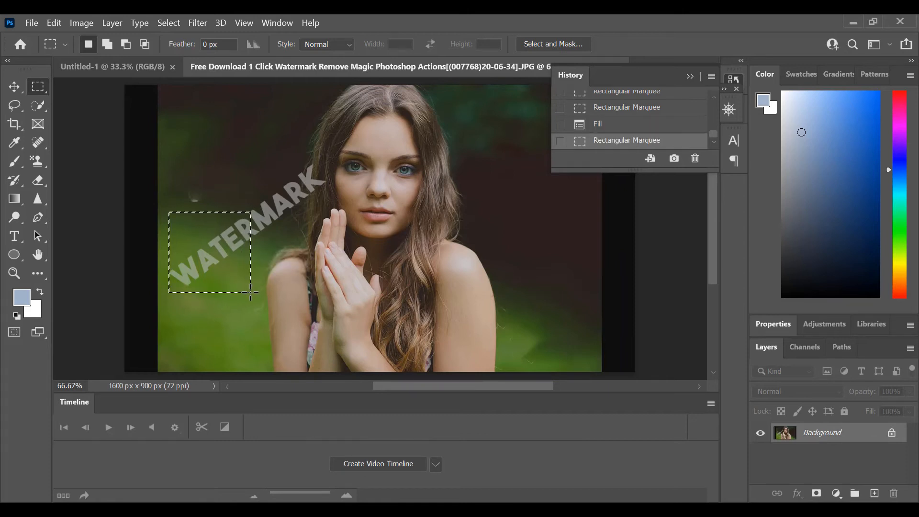
click(60, 25)
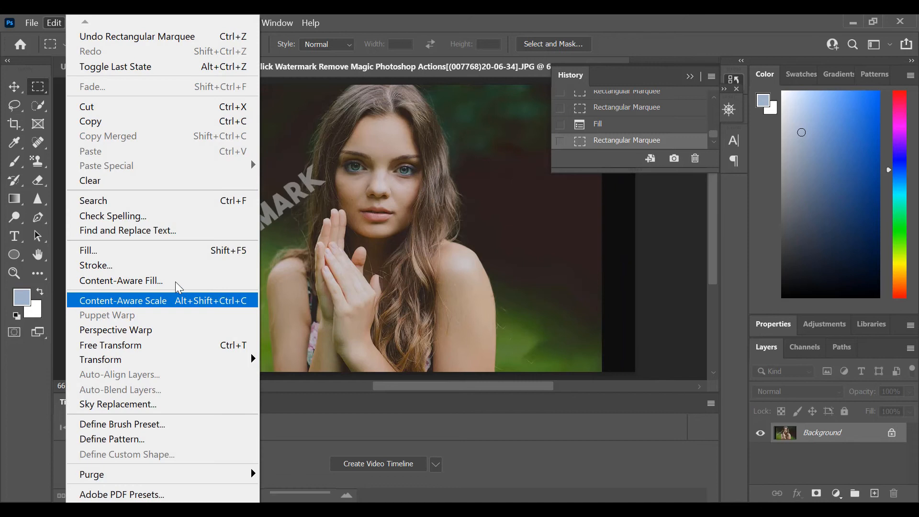
click(175, 251)
click(549, 122)
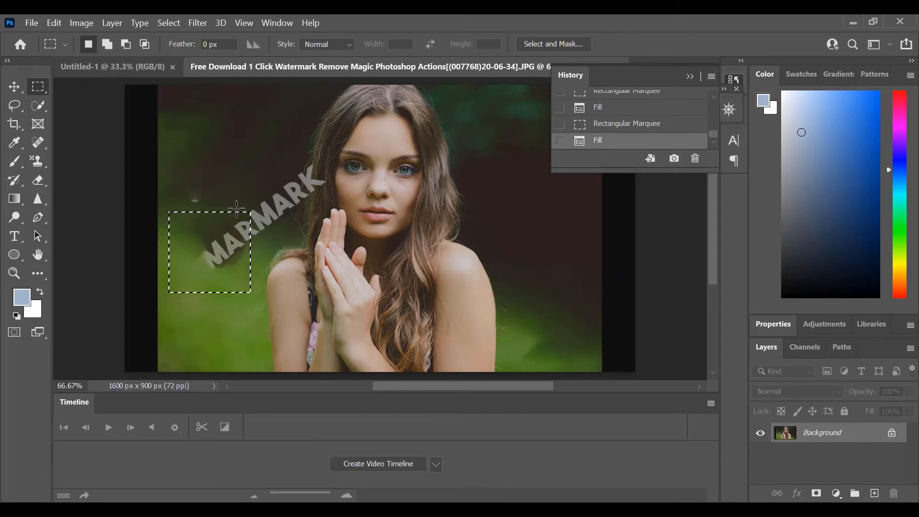
- Select a tall rectangle around the first letters of the remaining MARMARK text and apply a Content-Aware fill
drag(195, 144, 267, 298)
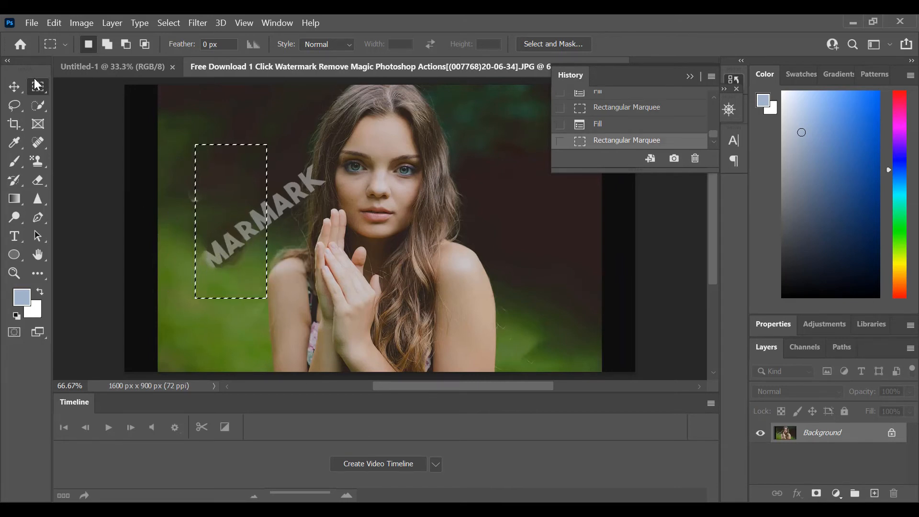
click(53, 23)
click(125, 254)
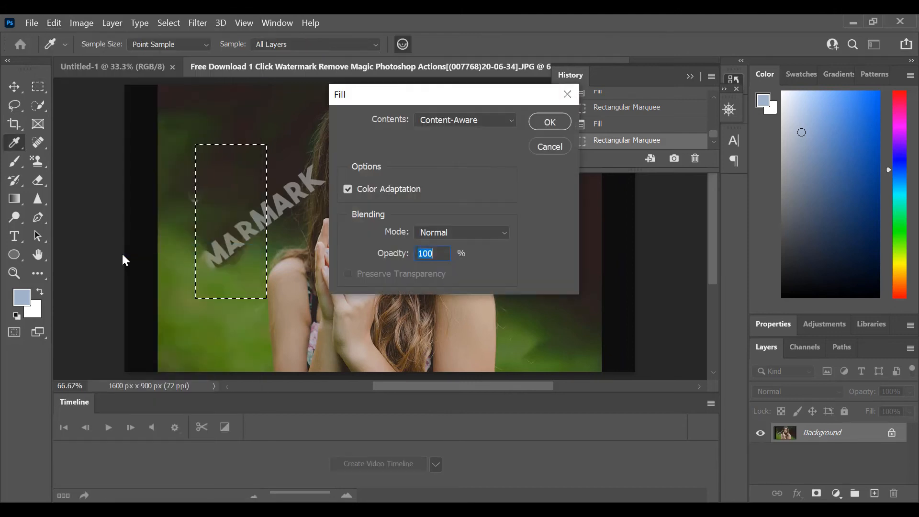
click(546, 124)
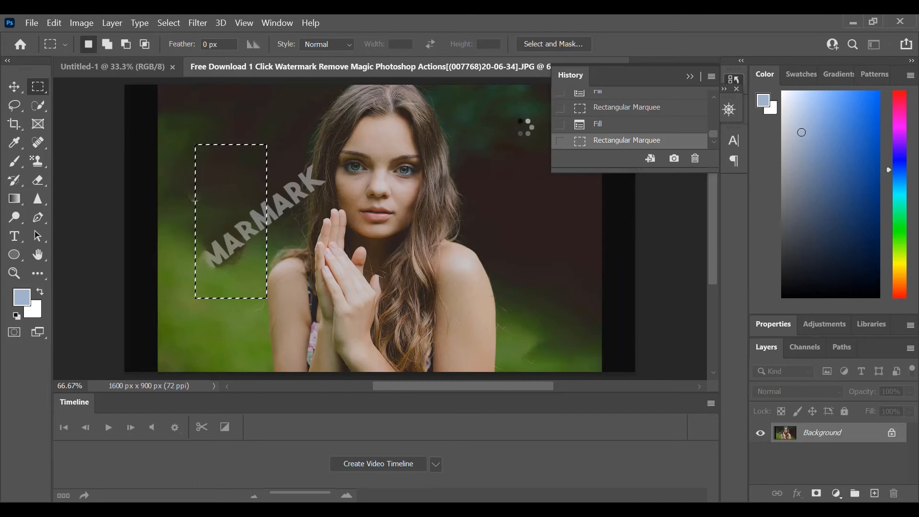
- Select a narrow tall rectangle over the leftover letters before MARK and apply a Content-Aware fill
drag(240, 117, 240, 209)
drag(229, 263, 272, 153)
click(58, 23)
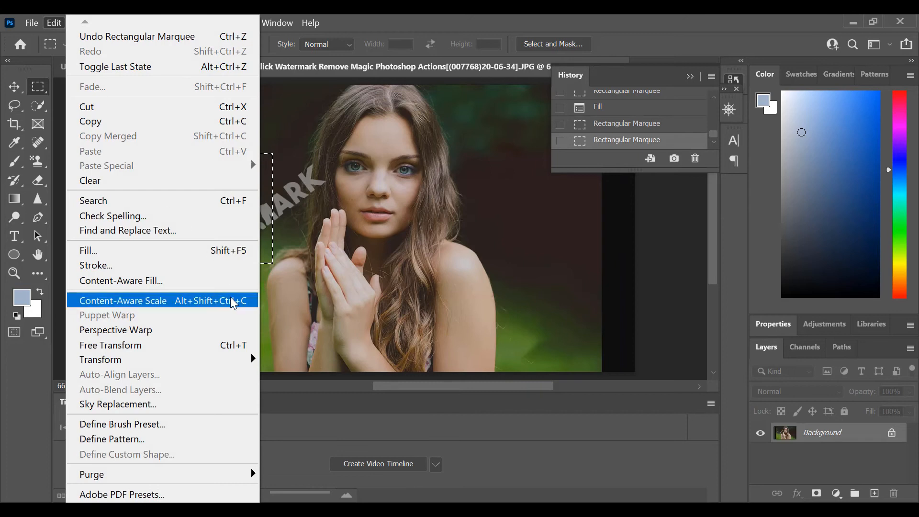
click(233, 250)
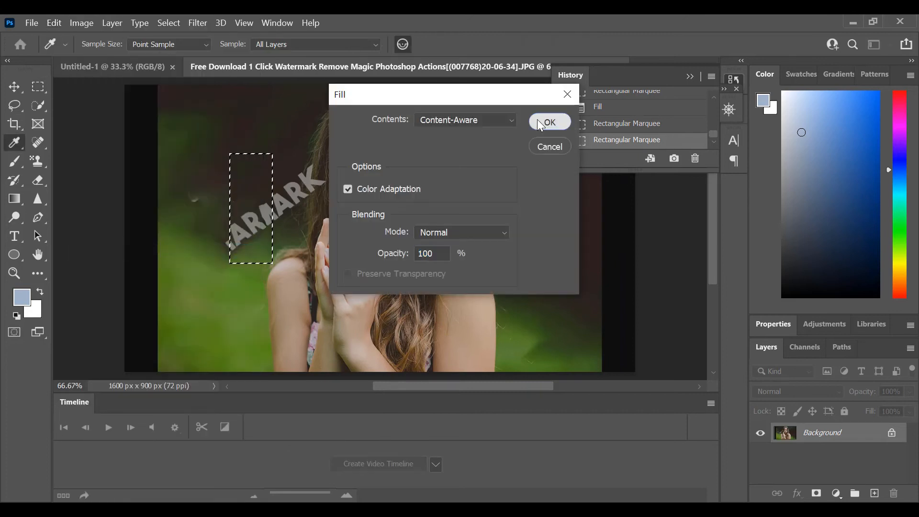
click(540, 123)
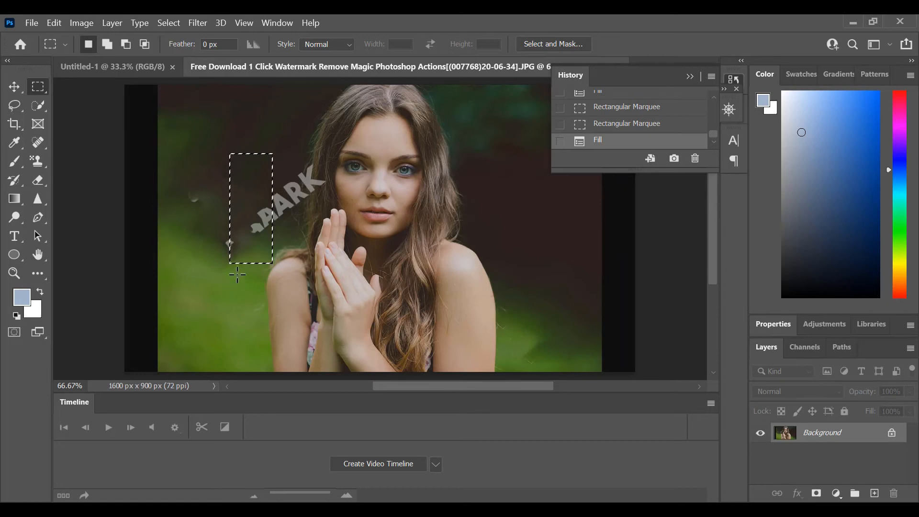
- Select the leading fragments of the remaining AARK text with a wide rectangle and apply a Content-Aware fill
drag(215, 244, 295, 177)
click(55, 22)
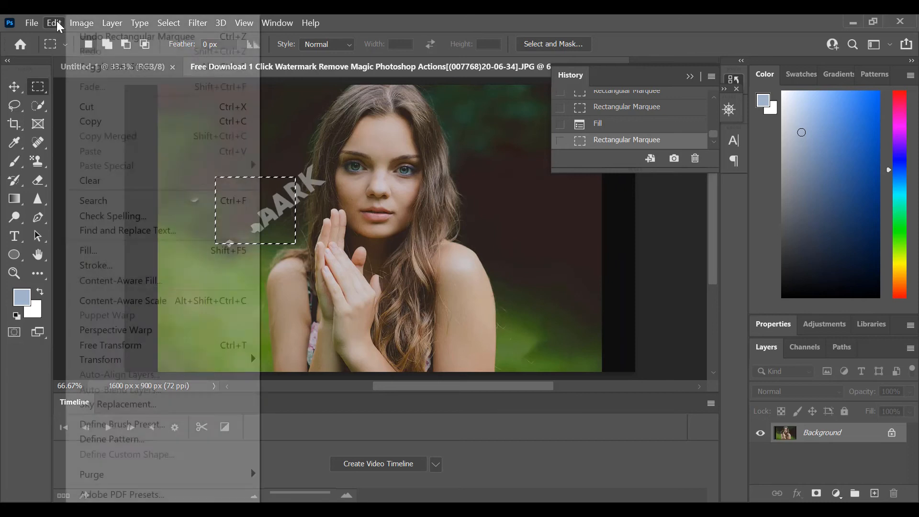
click(122, 251)
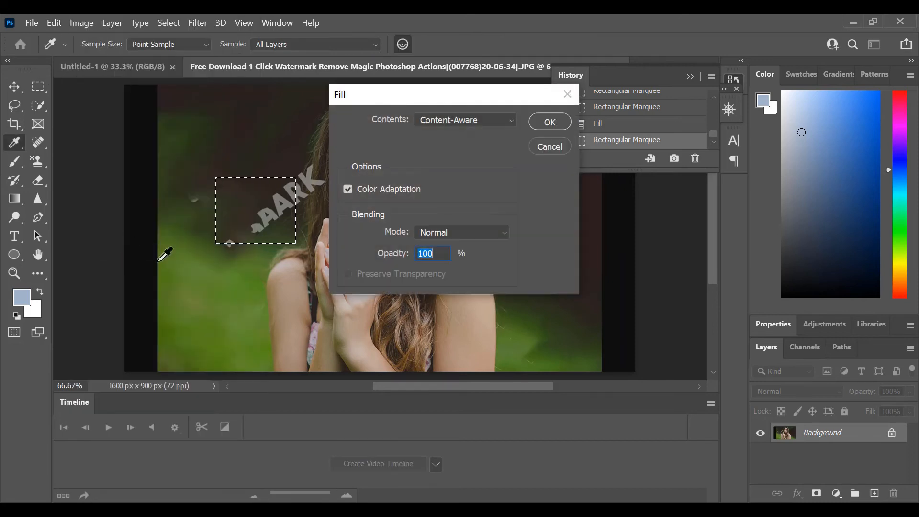
click(549, 125)
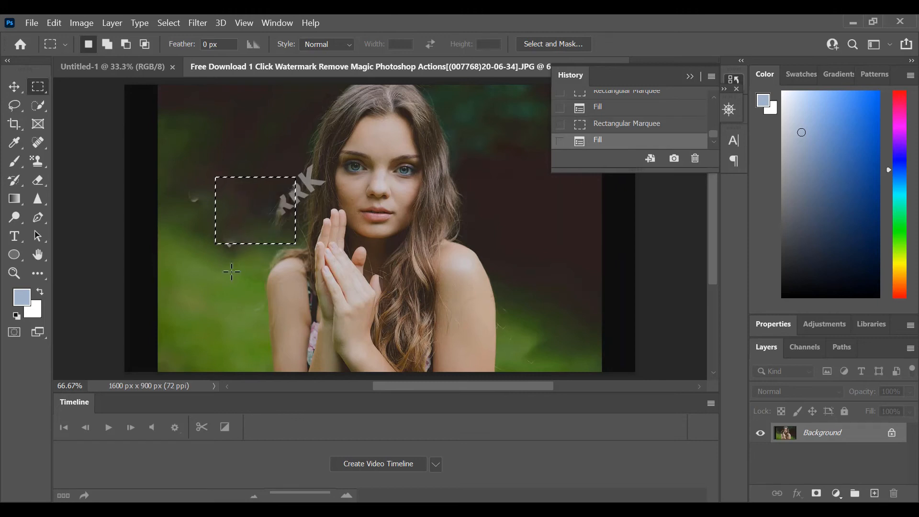
- Select the small leftover smudge on the green background above the grass and apply a Content-Aware fill
drag(219, 265, 255, 211)
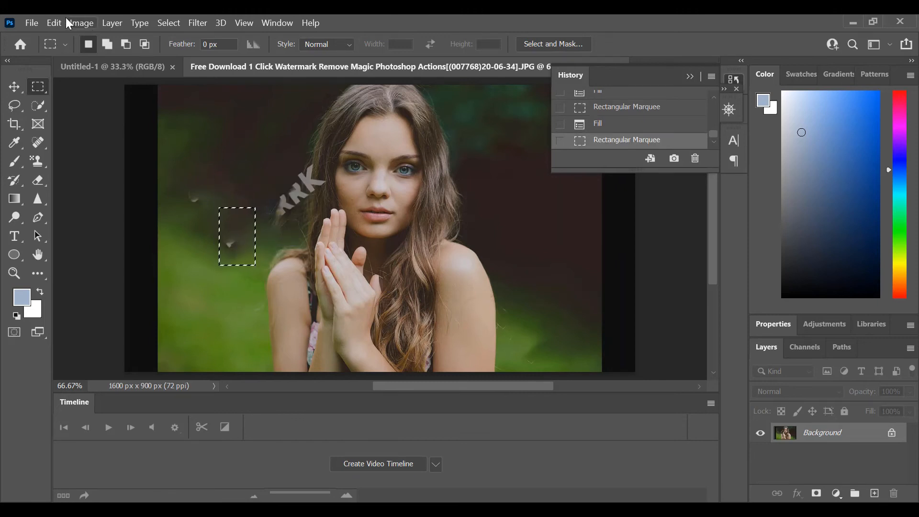
click(54, 23)
click(89, 250)
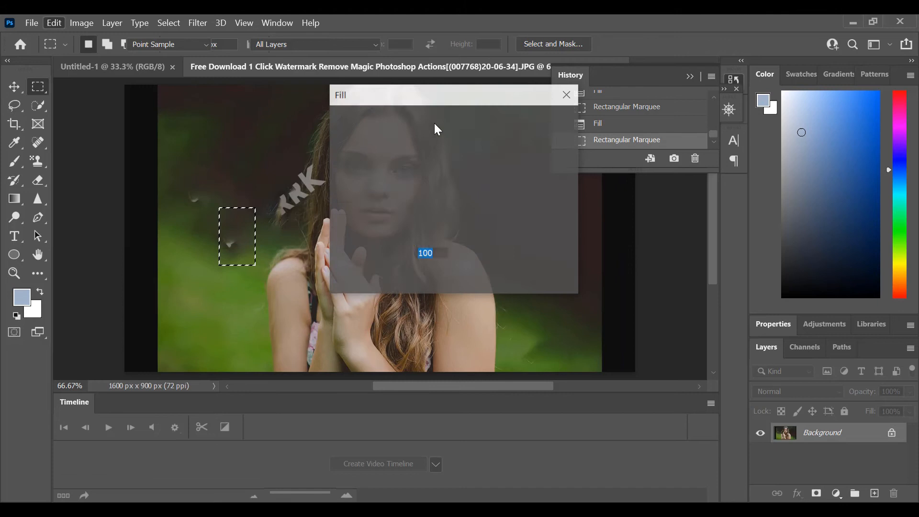
click(546, 121)
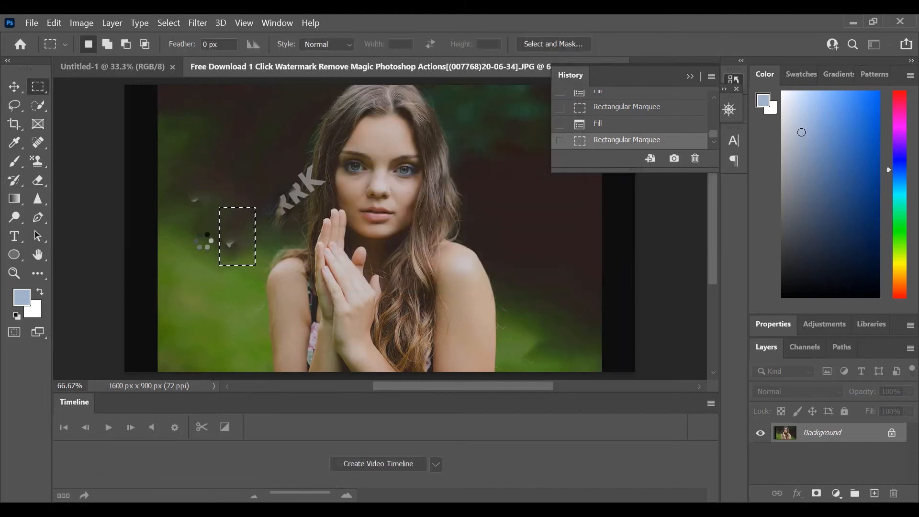
- Select both remaining background specks with one larger rectangle and apply a Content-Aware fill
drag(173, 155, 256, 259)
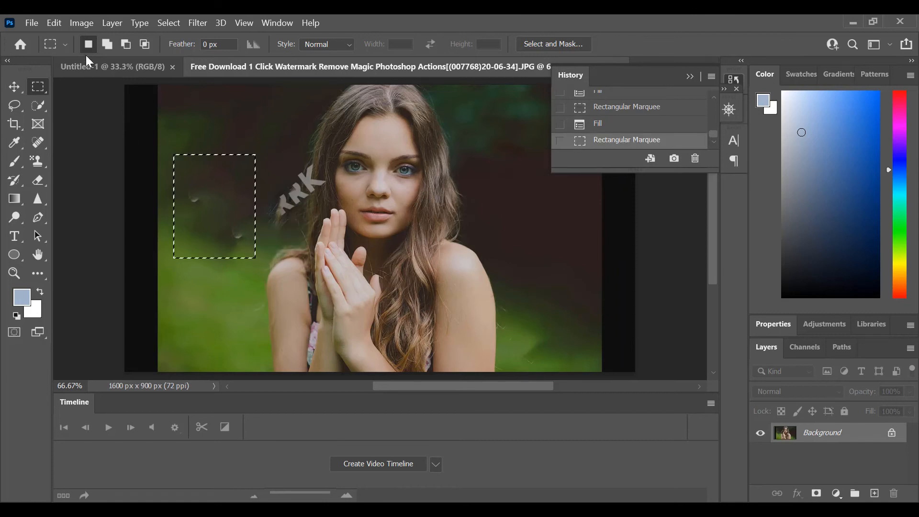
click(60, 24)
click(225, 251)
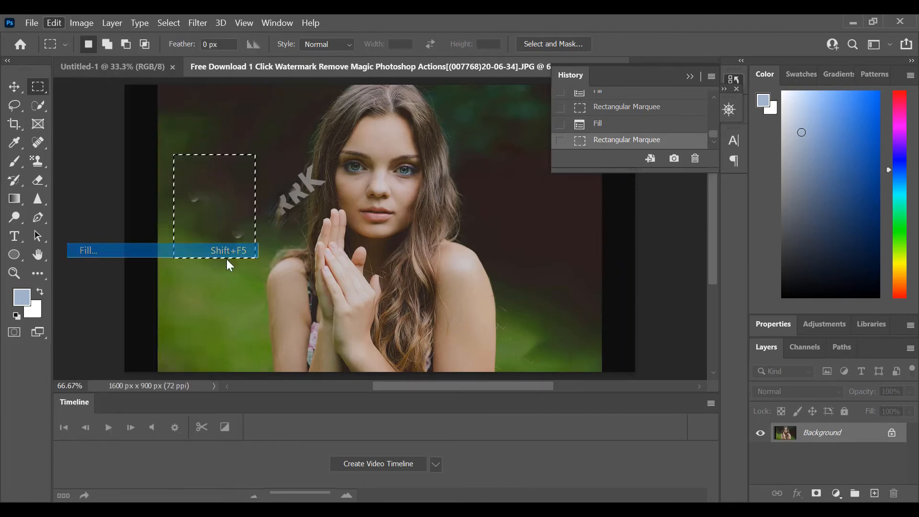
click(562, 123)
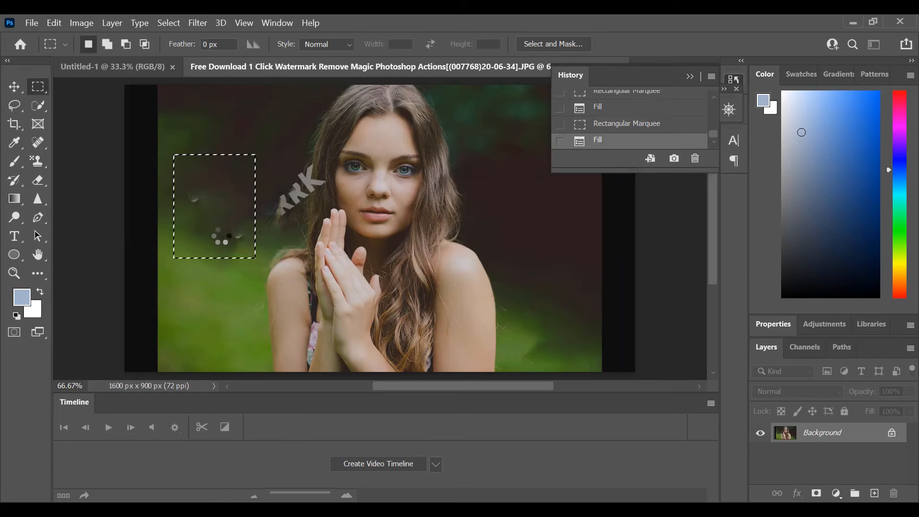
- Select the last watermark letters beside the woman's hair with a rectangle and apply a Content-Aware fill
drag(266, 146, 326, 218)
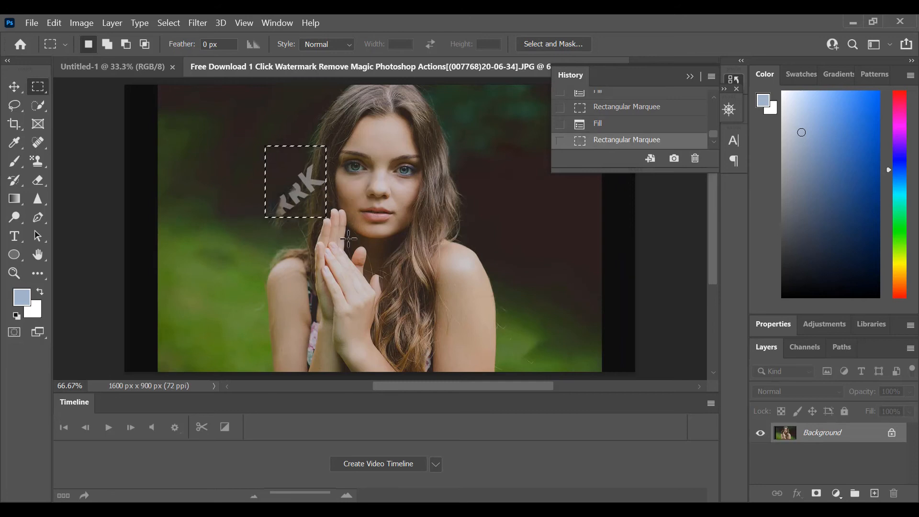
click(54, 23)
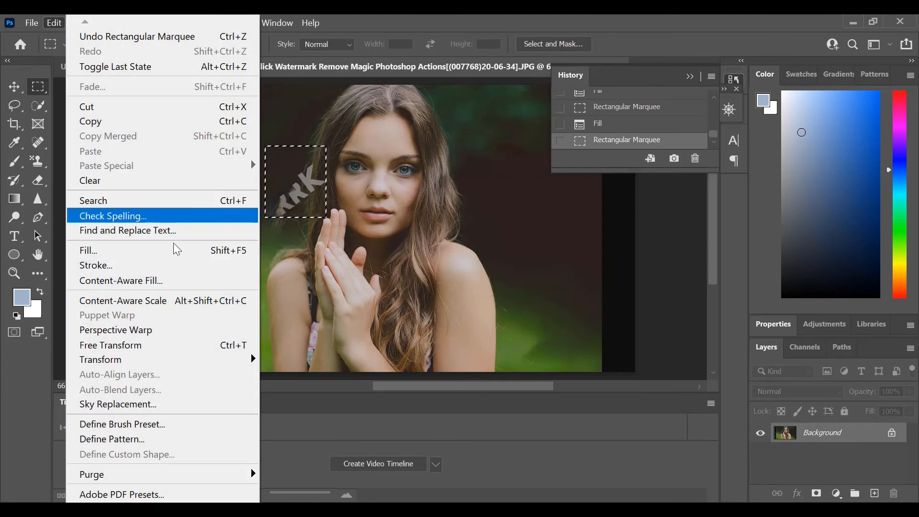
click(160, 254)
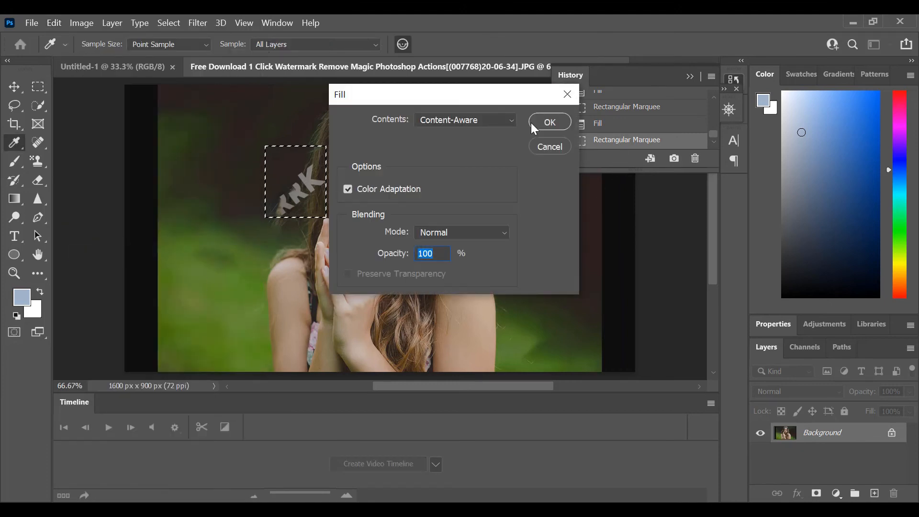
click(532, 123)
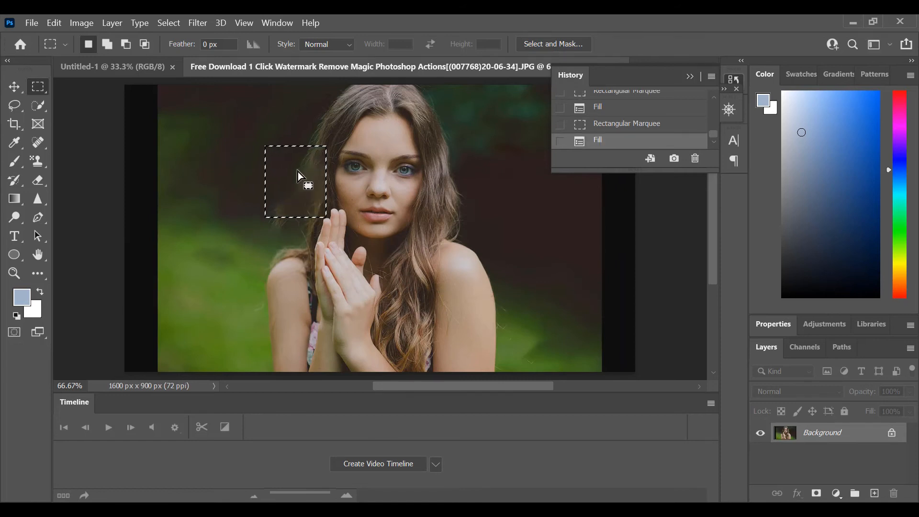
- Select a narrow vertical strip along the edge of the hair, above the shoulder, and apply a Content-Aware fill
drag(276, 237, 316, 143)
click(54, 22)
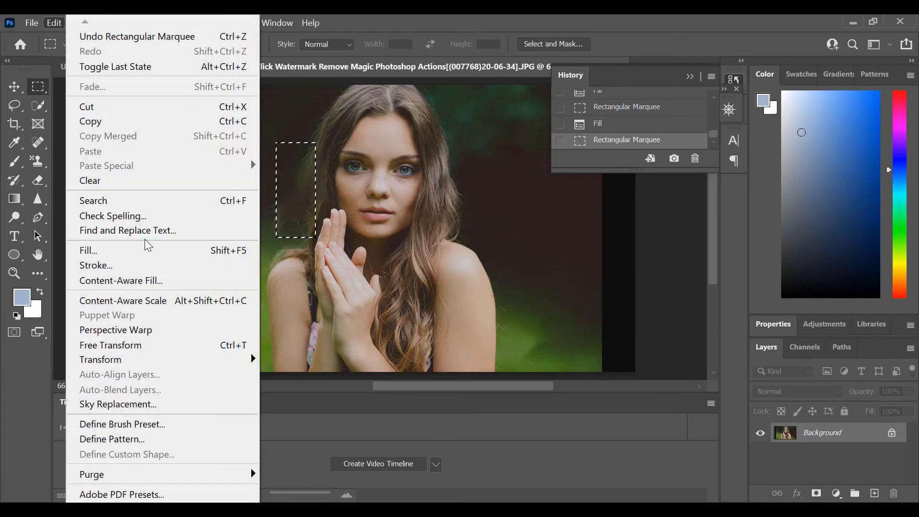
click(146, 248)
click(539, 123)
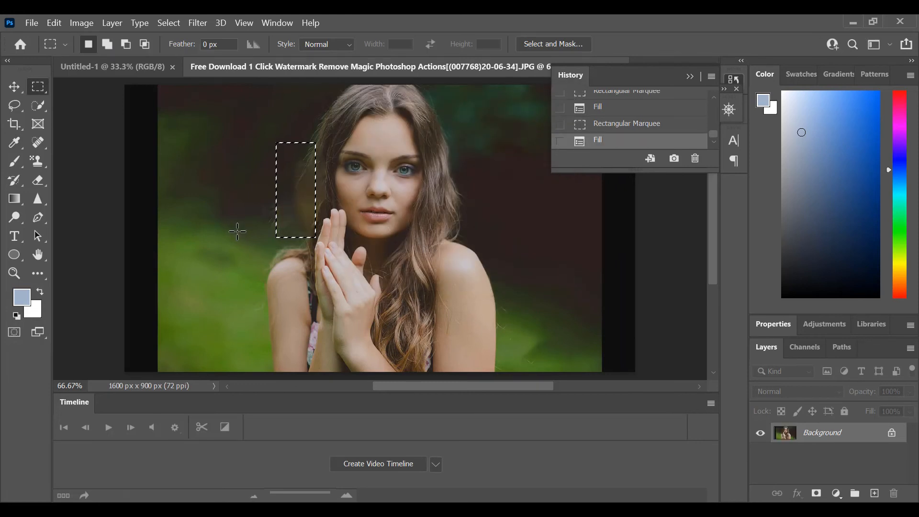
- Try to smooth the background between the hair and shoulder with a tall rectangular selection and a Content-Aware fill
drag(250, 132, 305, 231)
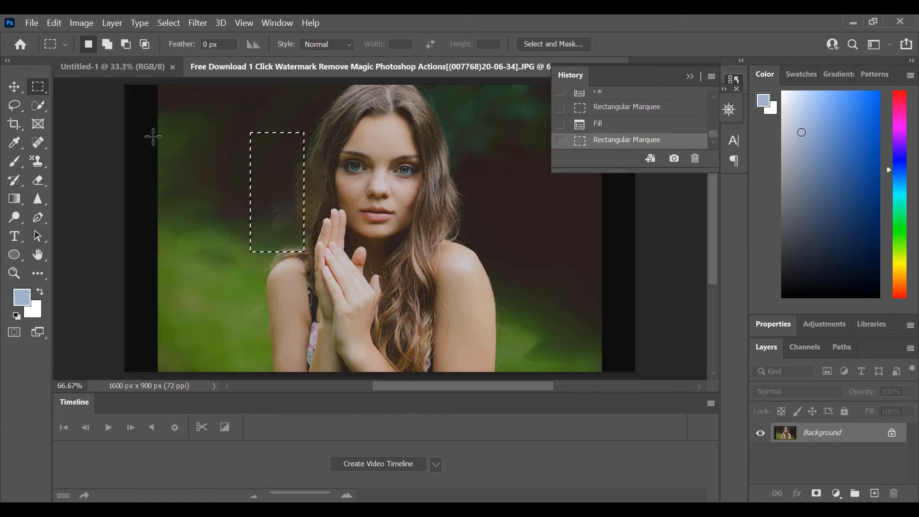
click(50, 21)
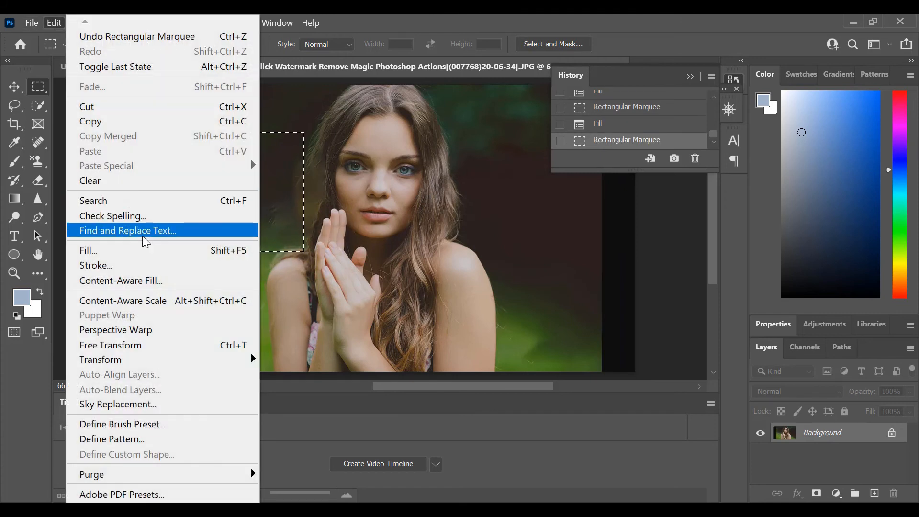
click(145, 250)
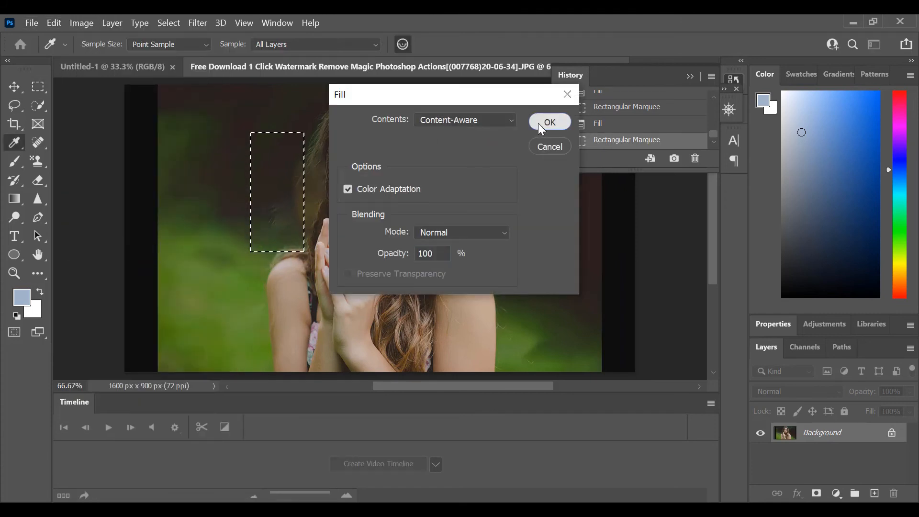
click(540, 124)
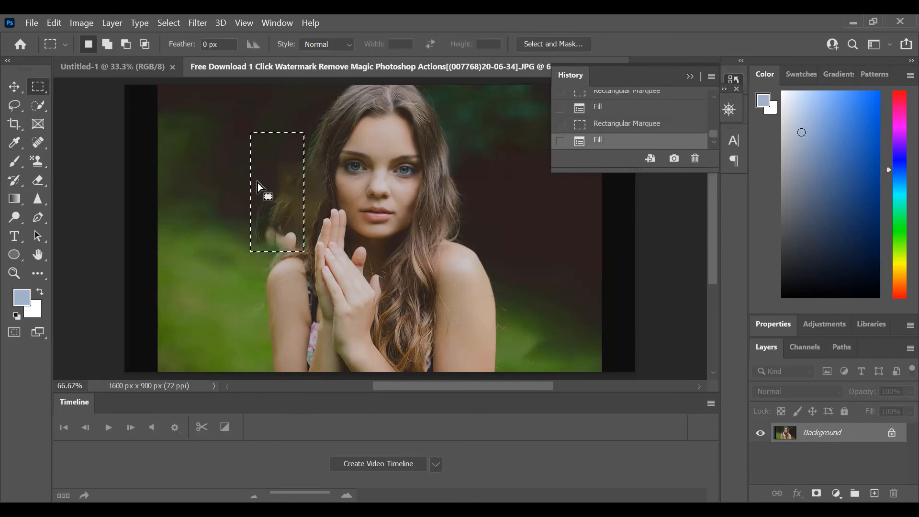
- Delete the last fill from the history and clear the rectangular selection
click(695, 159)
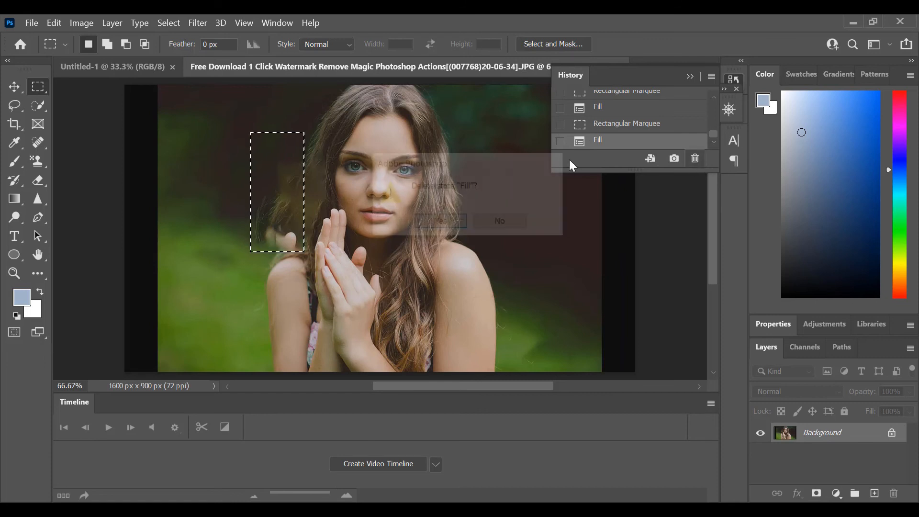
click(438, 222)
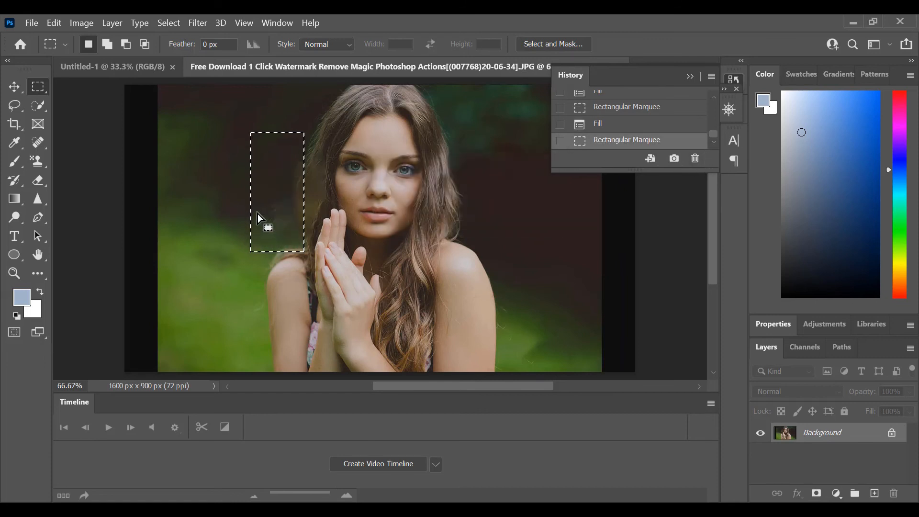
click(242, 180)
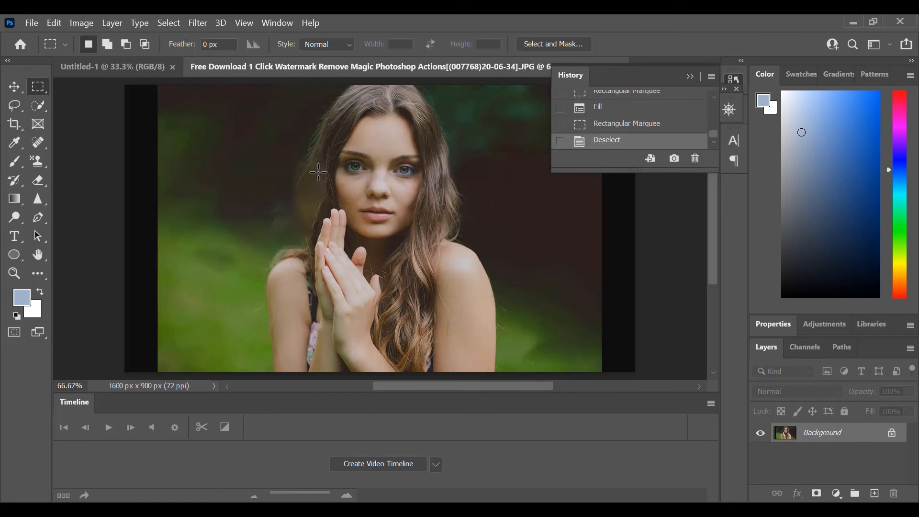
- Select a roughly square area over the discoloured patch beside the woman's hair, level with her eyes and mouth, and apply a Content-Aware fill
drag(323, 167, 271, 218)
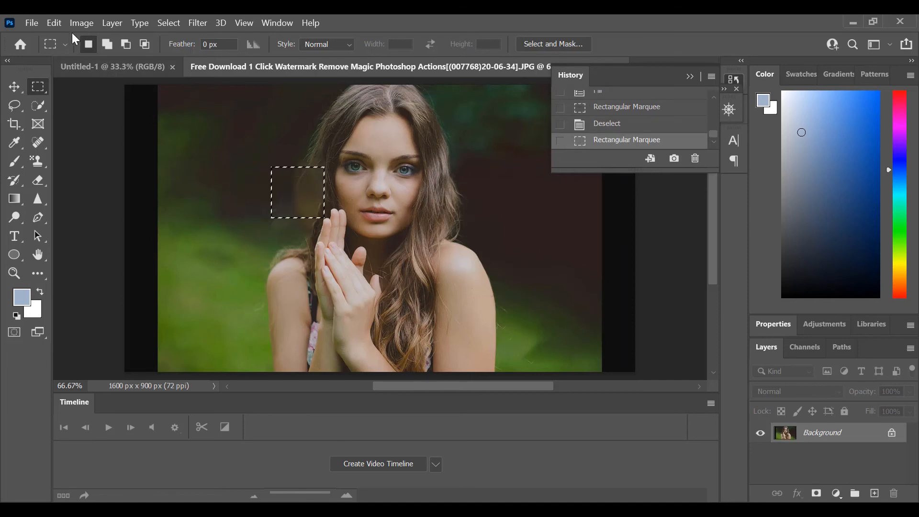
click(54, 23)
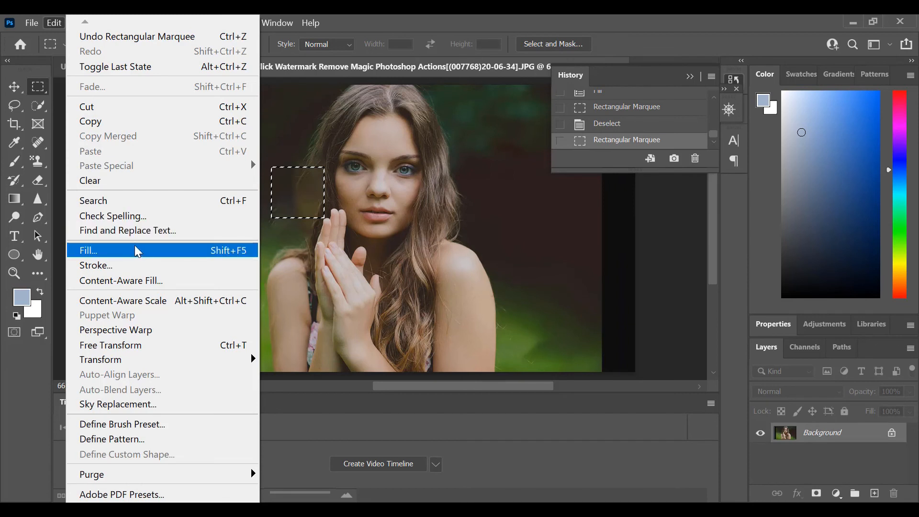
click(96, 248)
click(549, 122)
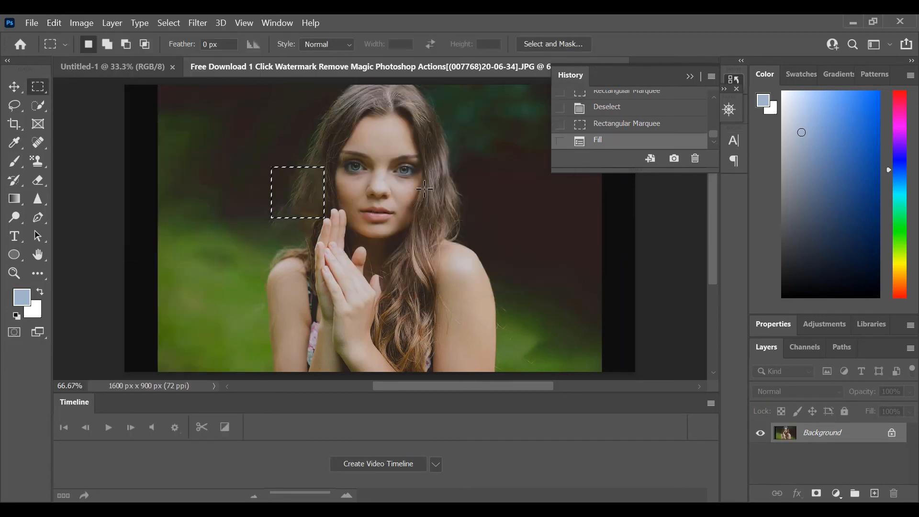
- Select a smaller upright rectangle along the outer edge of the hair at eye level and apply a Content-Aware fill
drag(320, 155, 284, 201)
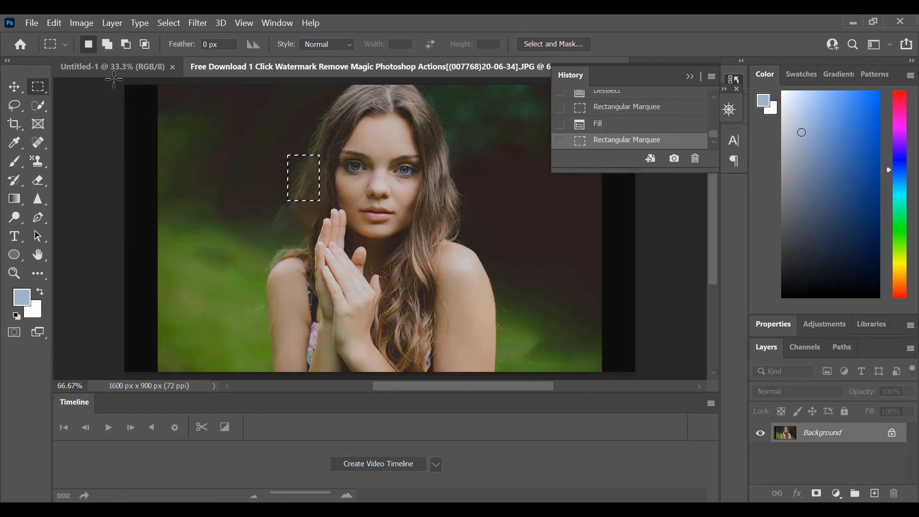
click(61, 23)
click(184, 250)
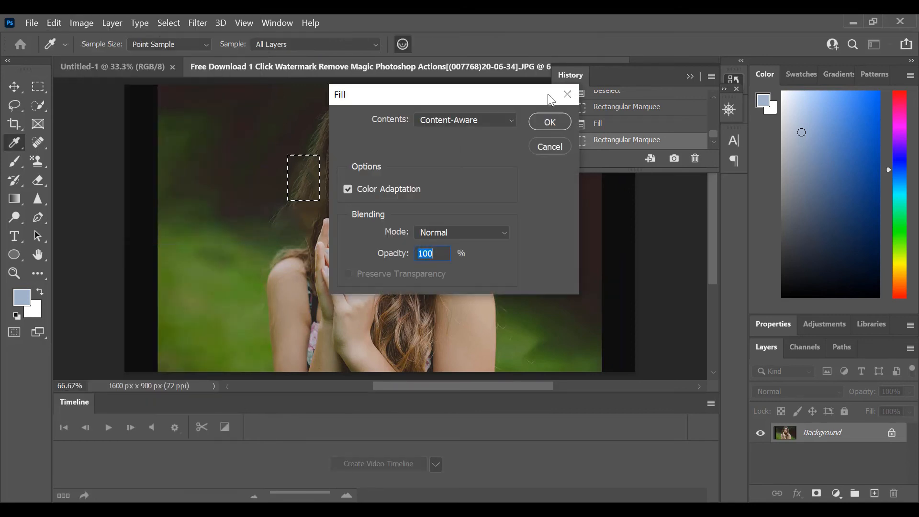
click(548, 123)
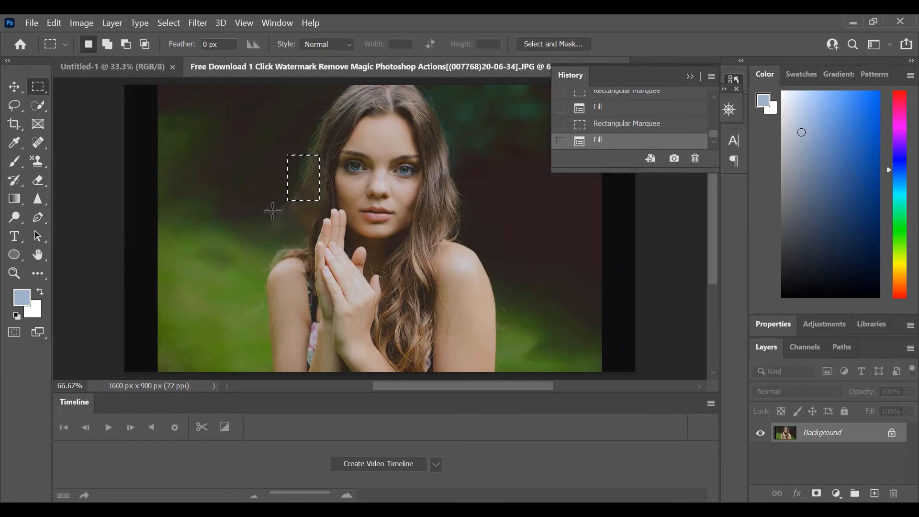
- Select the background area between the hair edge and the shoulder, beside the fingertips, and apply a Content-Aware fill
drag(269, 190, 315, 245)
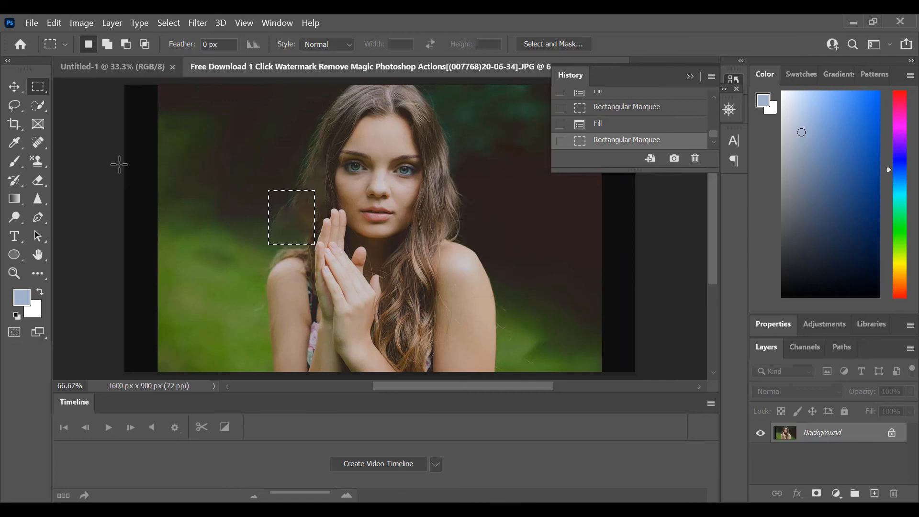
click(55, 23)
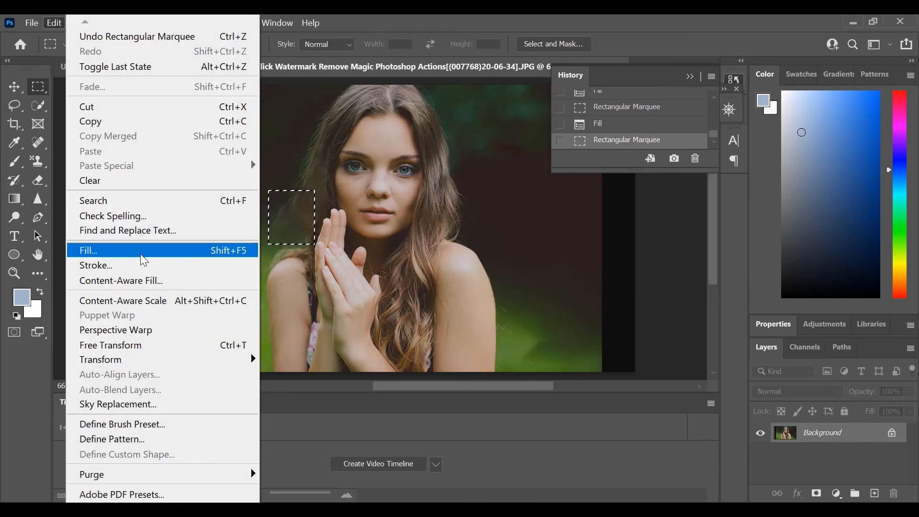
click(142, 255)
click(550, 121)
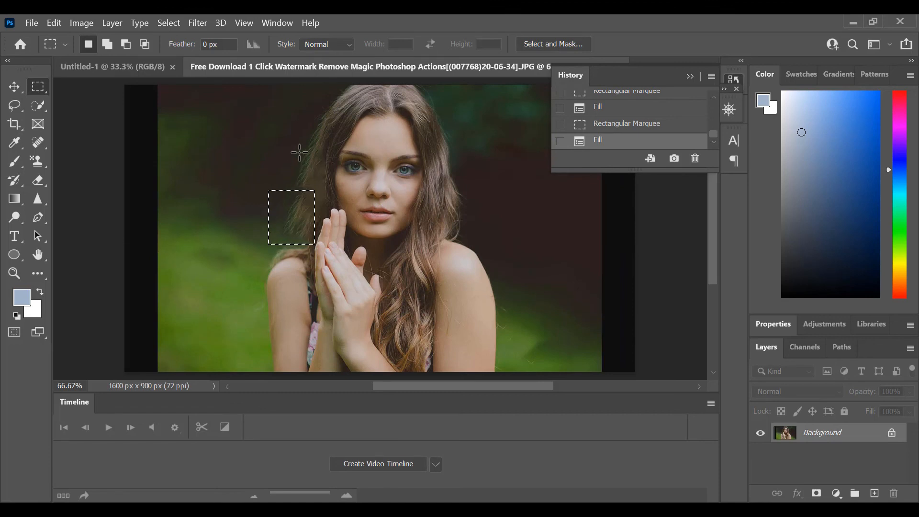
- Select a narrow vertical strip of hair beside the cheek, above the fingertips, and apply a Content-Aware fill
drag(308, 161, 335, 218)
click(55, 23)
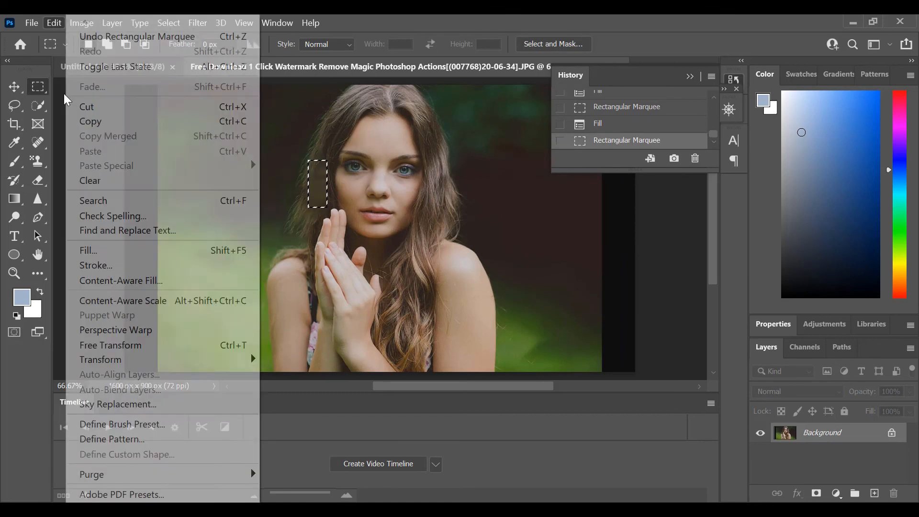
click(96, 248)
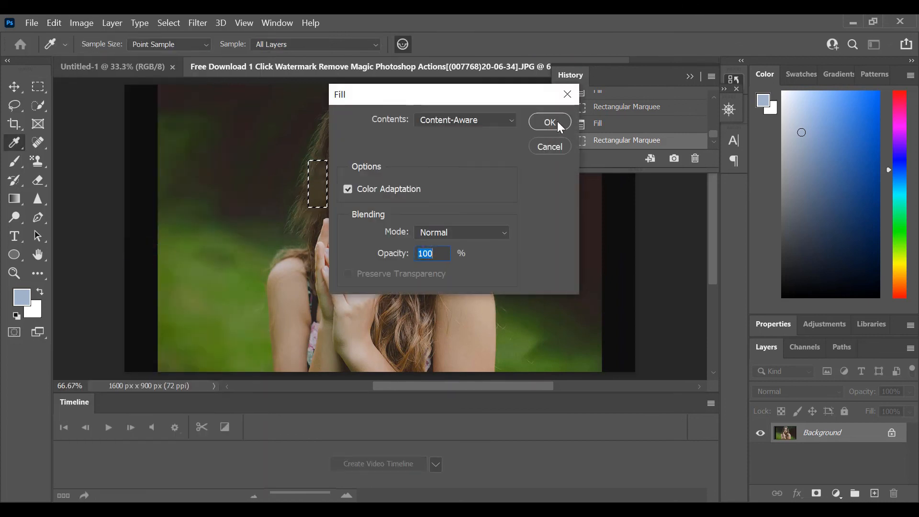
click(558, 122)
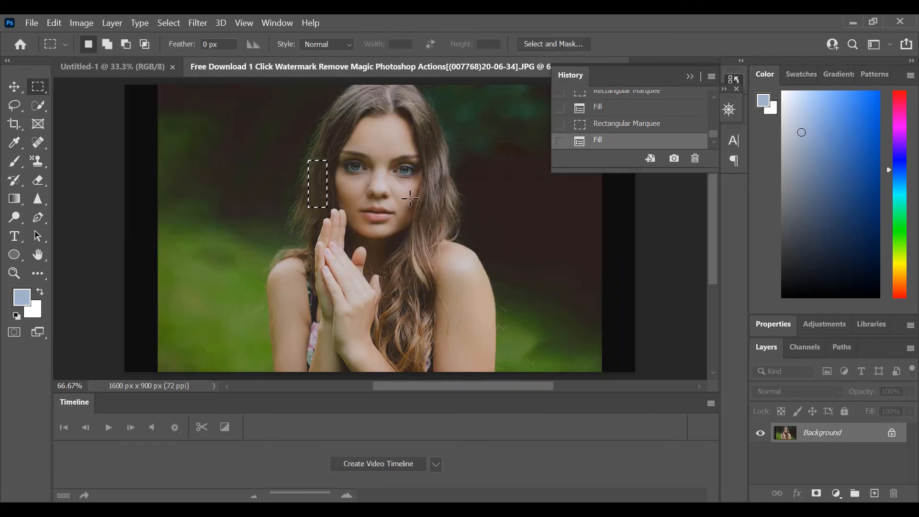
- Select a small rectangle directly above the shoulder, at the lower hair edge, and apply a Content-Aware fill
drag(281, 229, 307, 250)
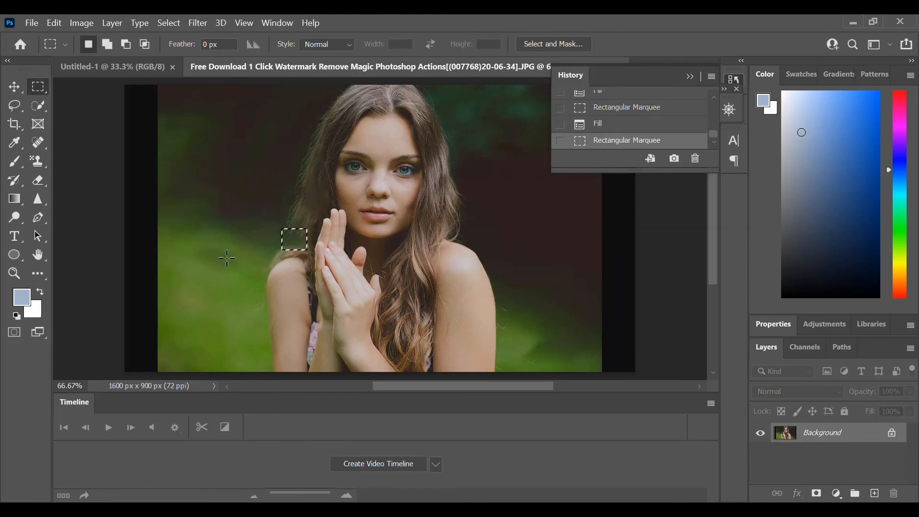
click(48, 18)
click(115, 251)
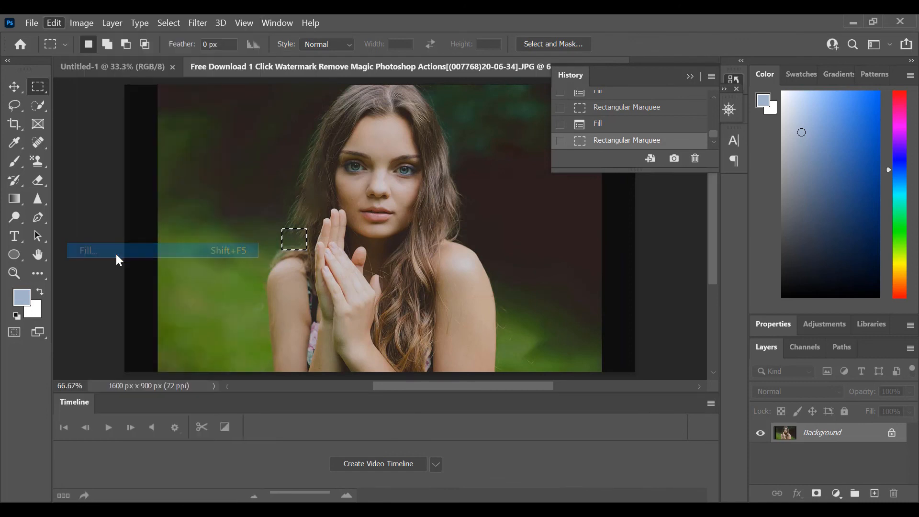
click(550, 127)
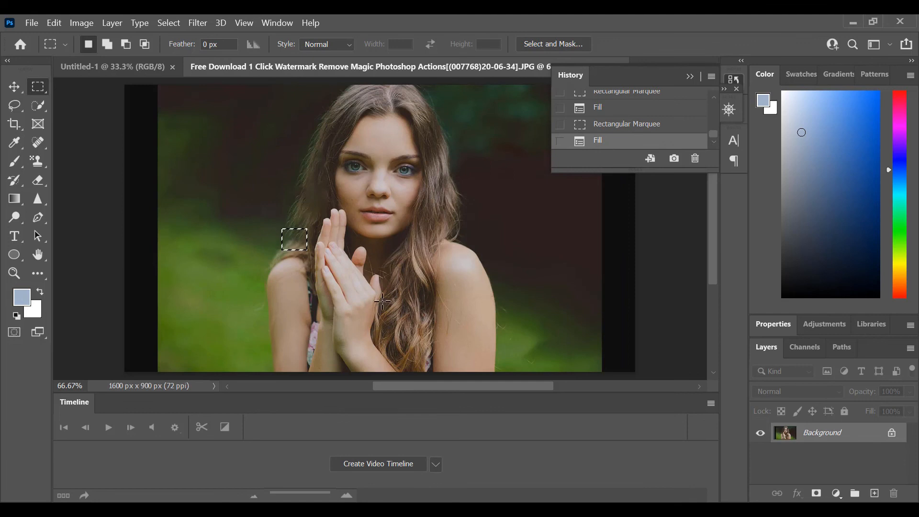
- Clear the rectangular selection above the shoulder using the Rectangular Marquee tool
scroll(382, 301, down, 1)
scroll(506, 314, up, 7)
scroll(506, 314, down, 4)
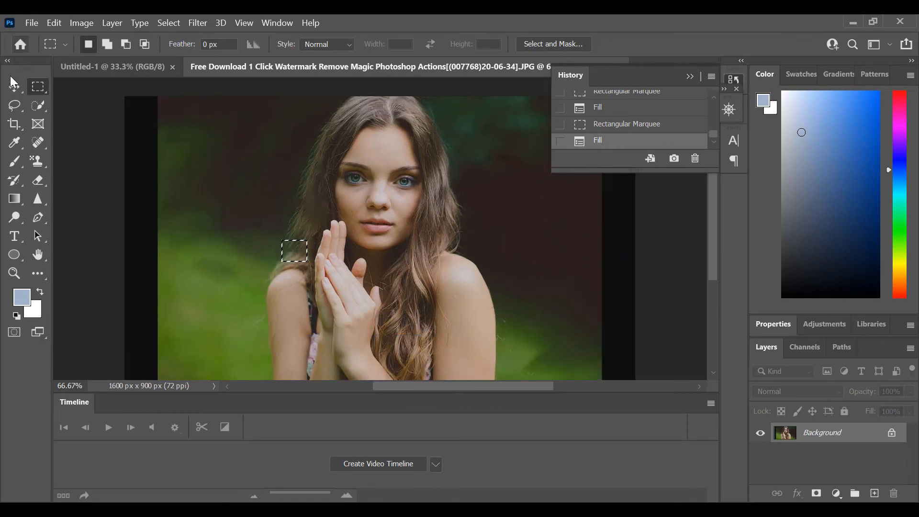
click(15, 89)
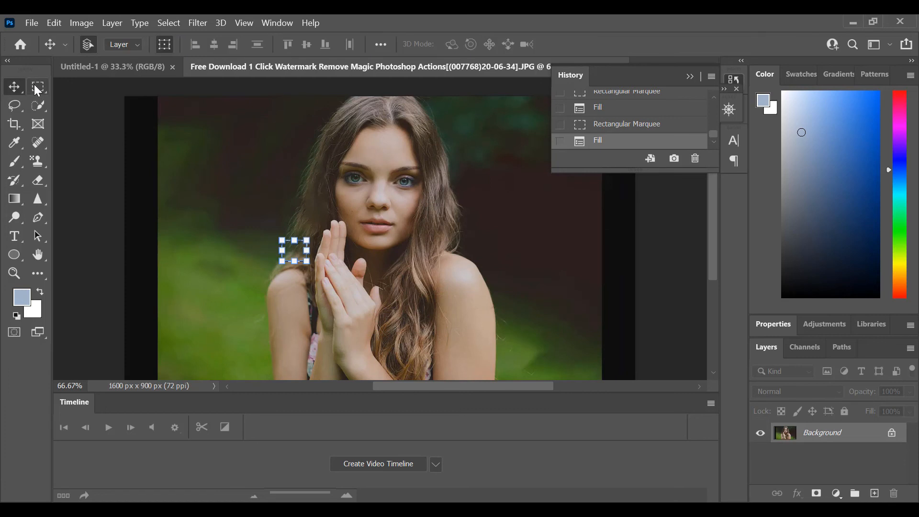
click(35, 86)
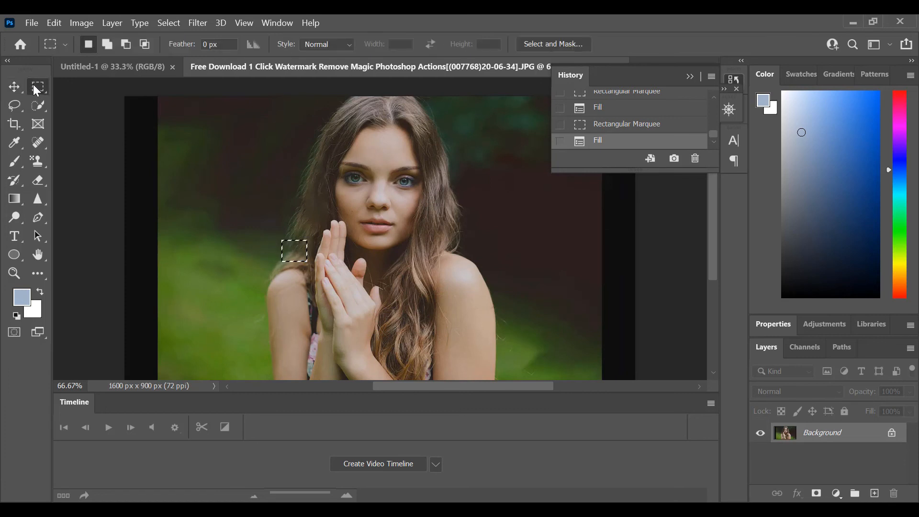
click(205, 154)
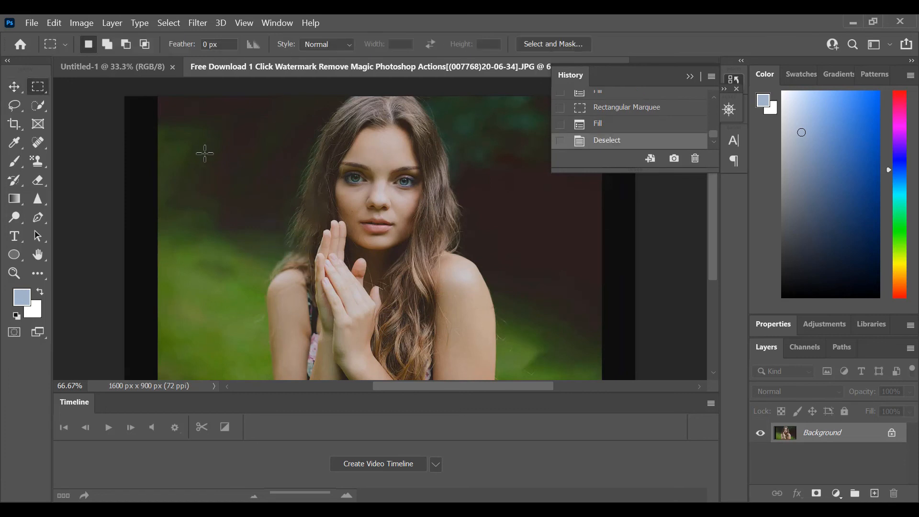
- Switch to the Move tool and examine the retouched portrait from top to bottom for remaining watermark traces
click(26, 88)
scroll(378, 342, down, 2)
scroll(371, 334, up, 3)
scroll(369, 334, down, 4)
scroll(366, 329, up, 4)
scroll(363, 327, down, 3)
scroll(360, 323, up, 3)
scroll(359, 323, down, 3)
scroll(360, 320, up, 1)
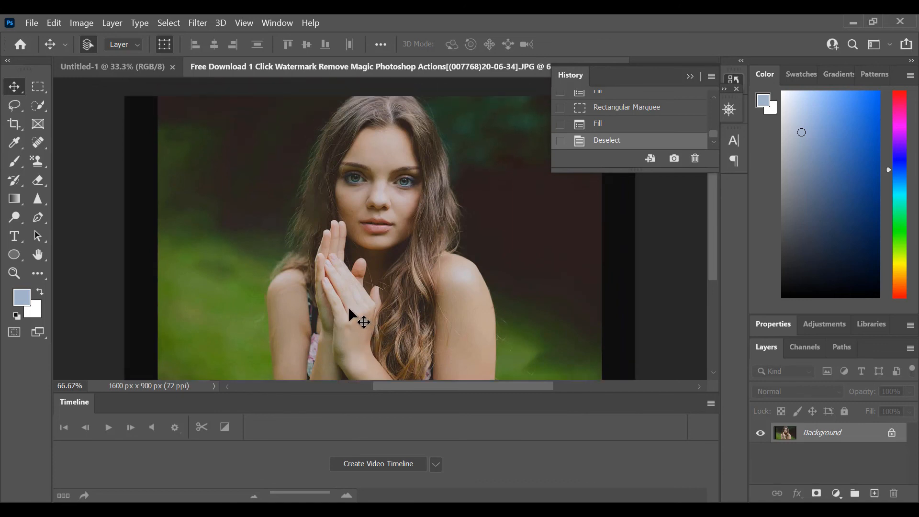
scroll(342, 301, down, 2)
scroll(485, 244, up, 2)
scroll(485, 245, down, 2)
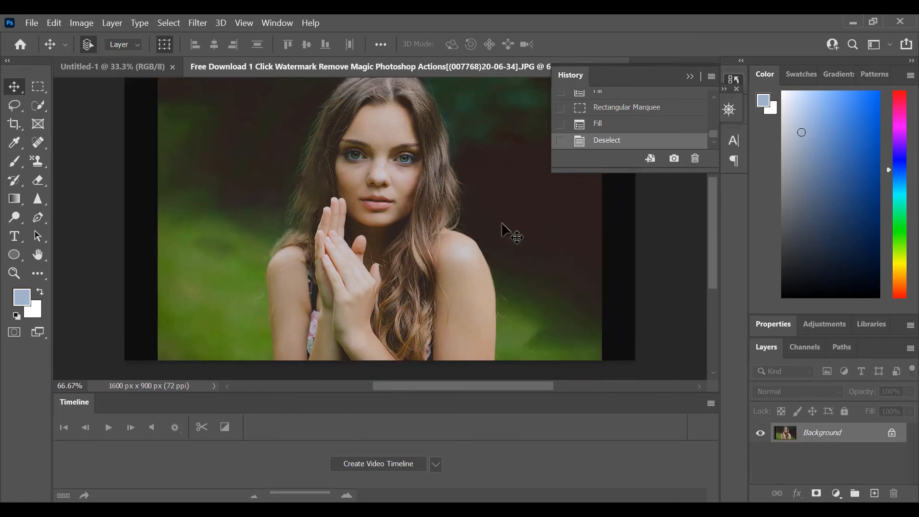
- Collapse the history list and minimize the image editor to return to the Windows desktop
click(687, 76)
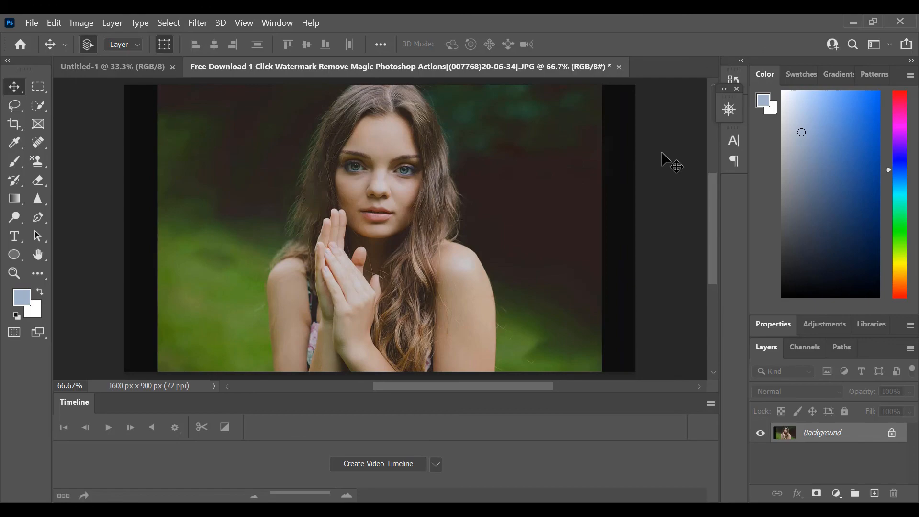
click(852, 22)
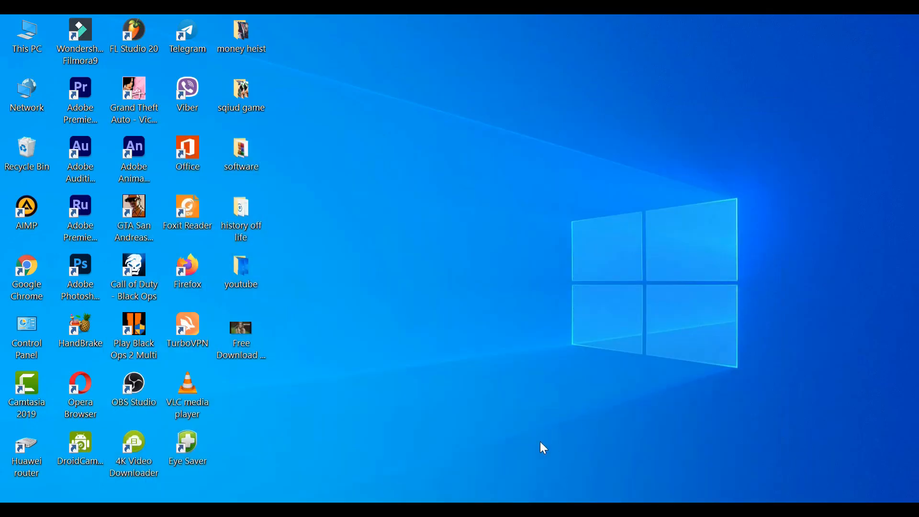
right_click(416, 47)
click(421, 59)
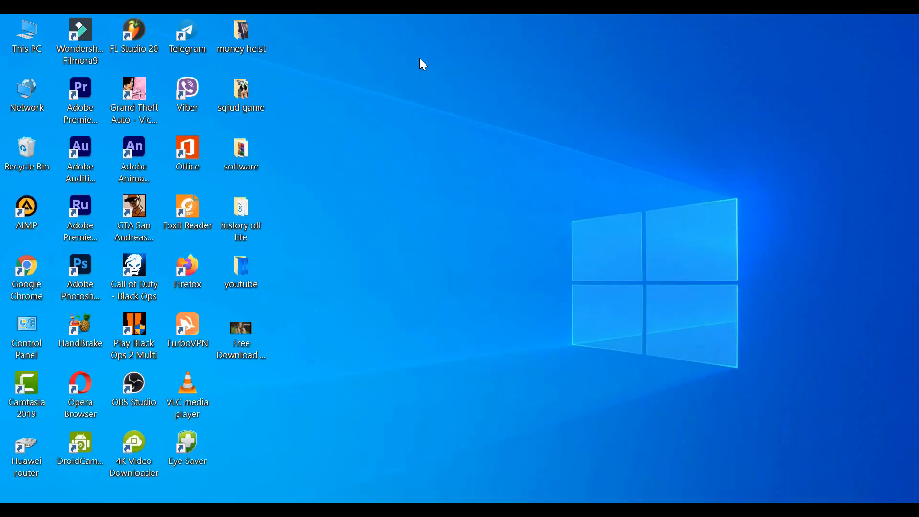